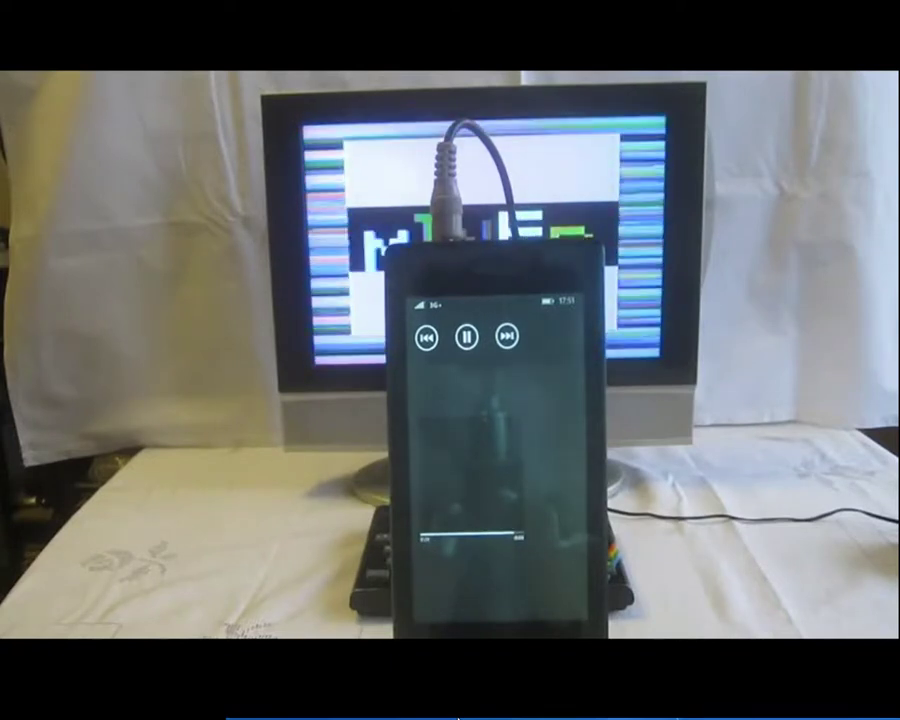
# - Save the Chuckie Egg MP3 as Chuckie_Egg.mp3 in the "GAMES at normal speed" folder on the SPECCYSTUFF (D:) drive
pyautogui.moveTo(689, 617)
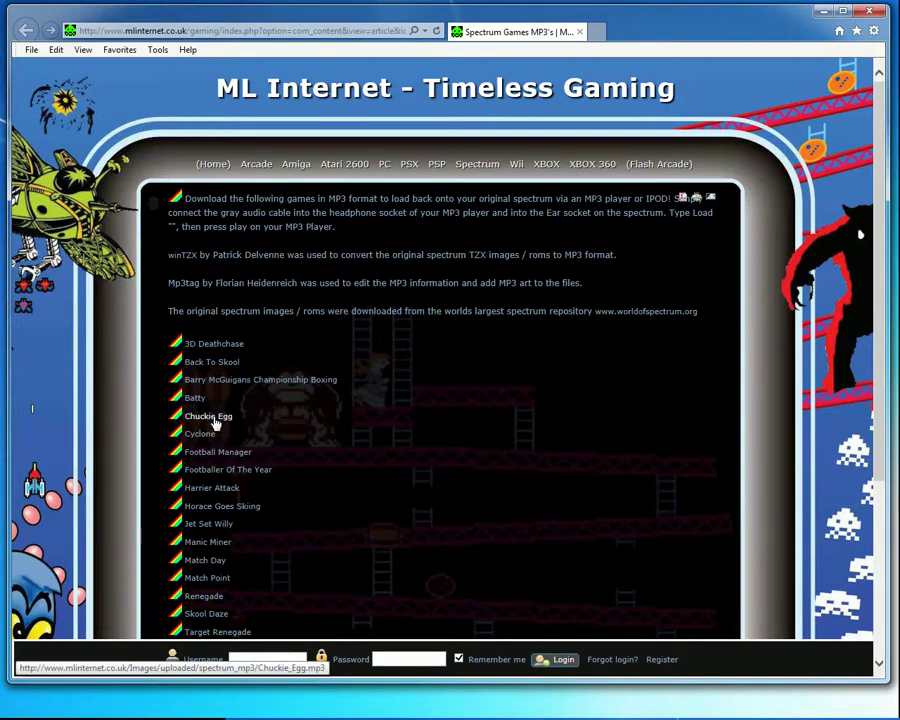
pyautogui.click(215, 418)
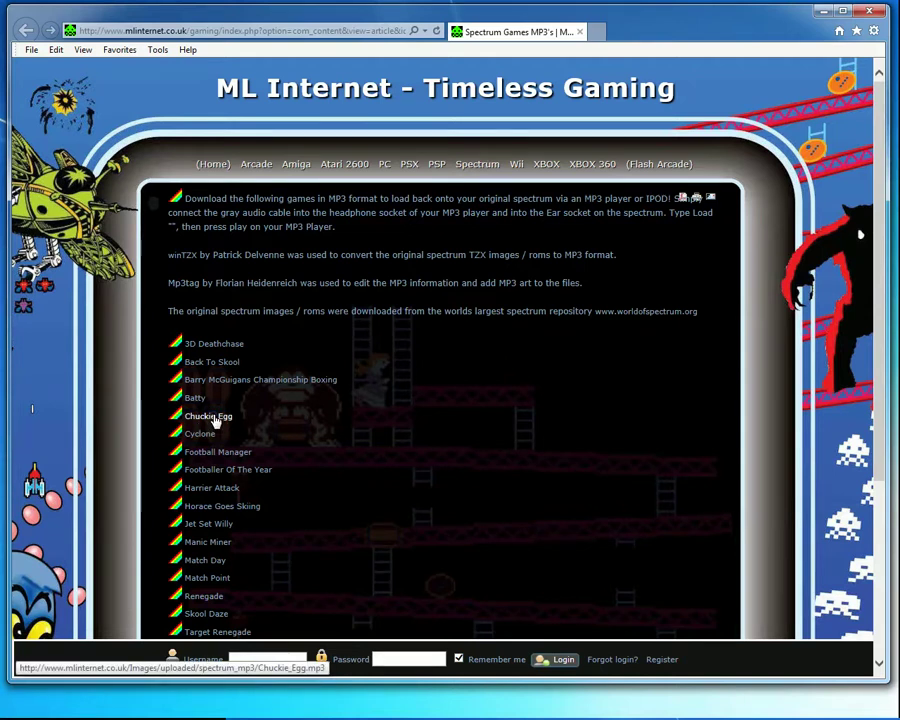
pyautogui.rightClick(266, 476)
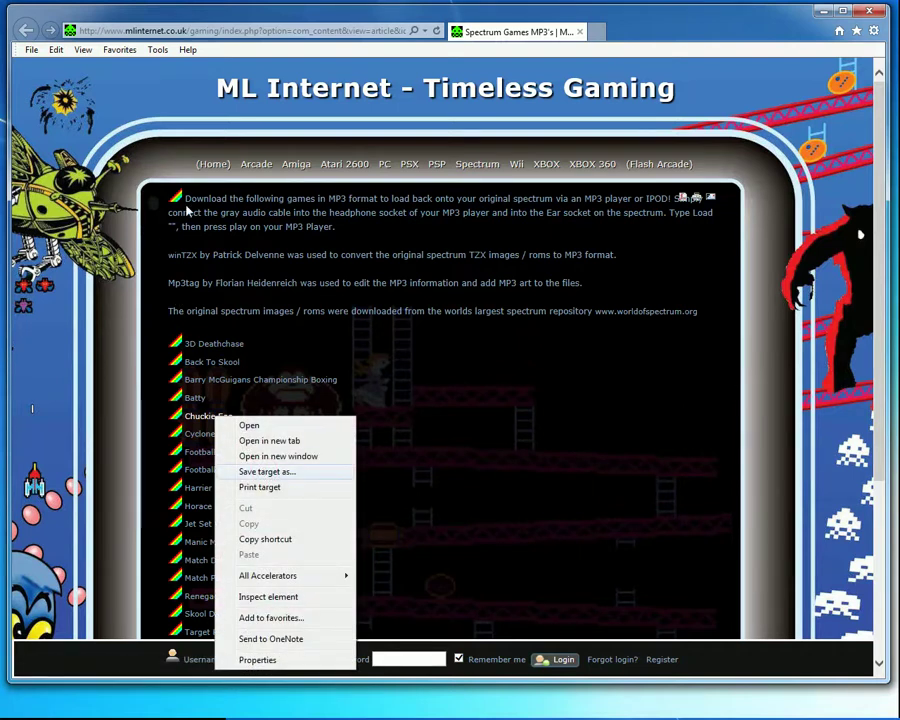
pyautogui.press('Return')
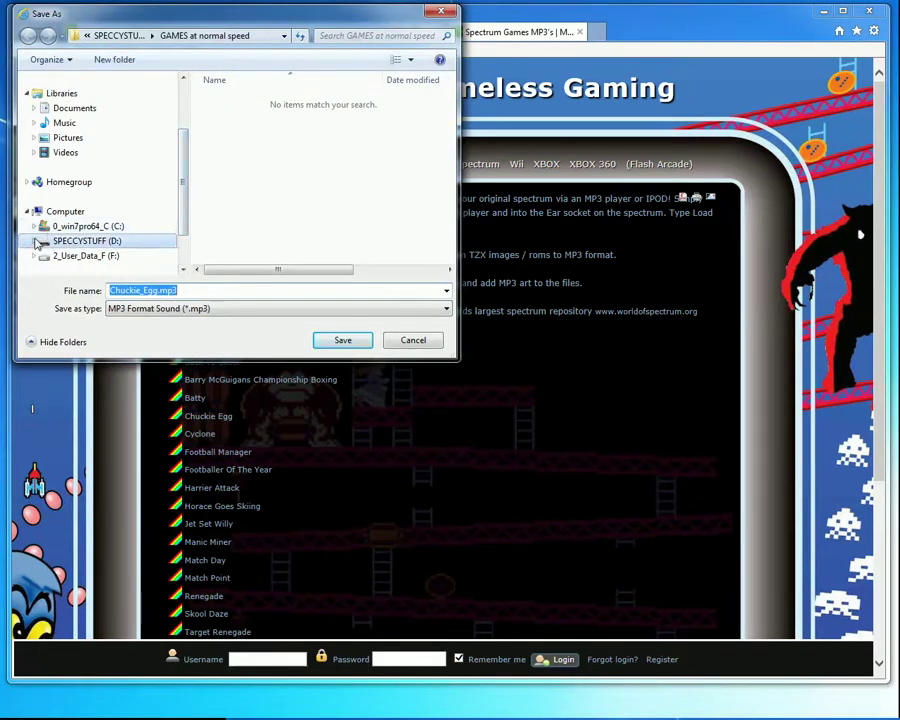
pyautogui.click(35, 241)
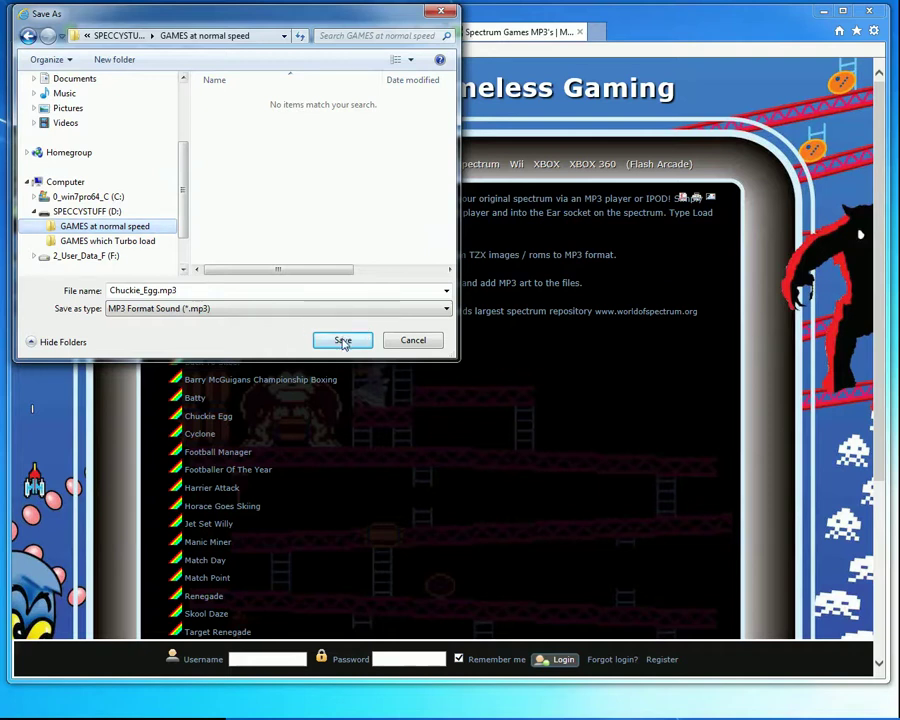
pyautogui.click(343, 341)
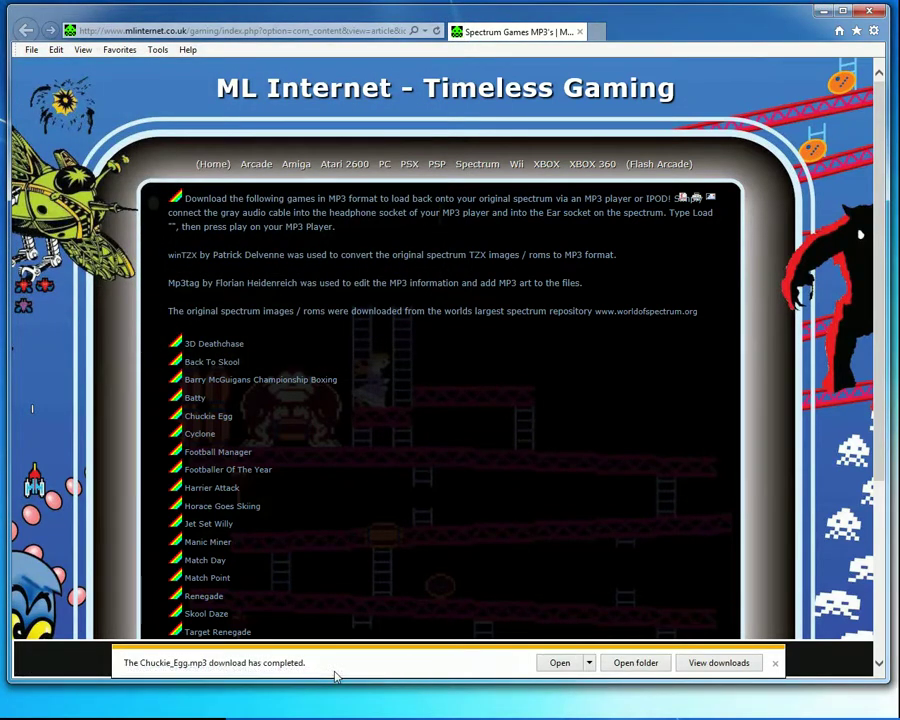
# - Switch to Windows Explorer and view the contents of the "GAMES at normal speed" folder on SPECCYSTUFF (D:)
pyautogui.press('super+d')
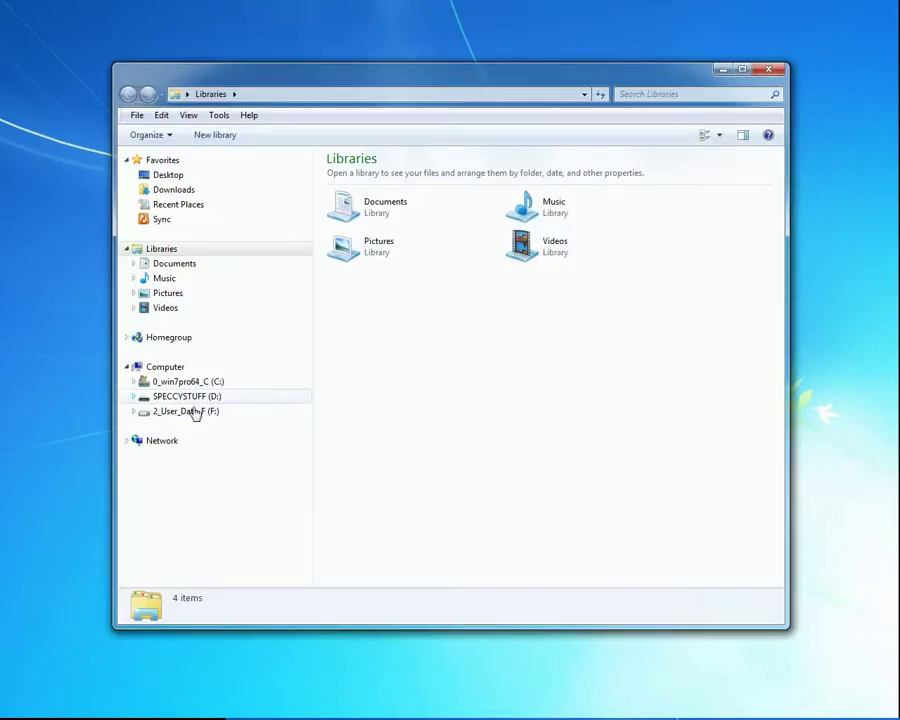
pyautogui.click(133, 396)
pyautogui.press('Down')
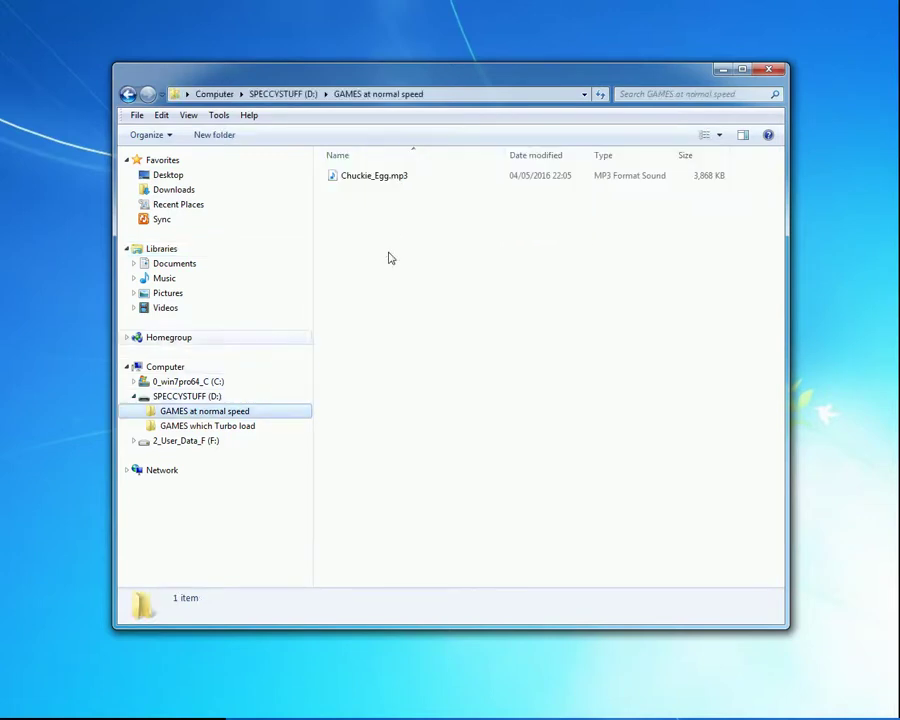
pyautogui.press('Tab')
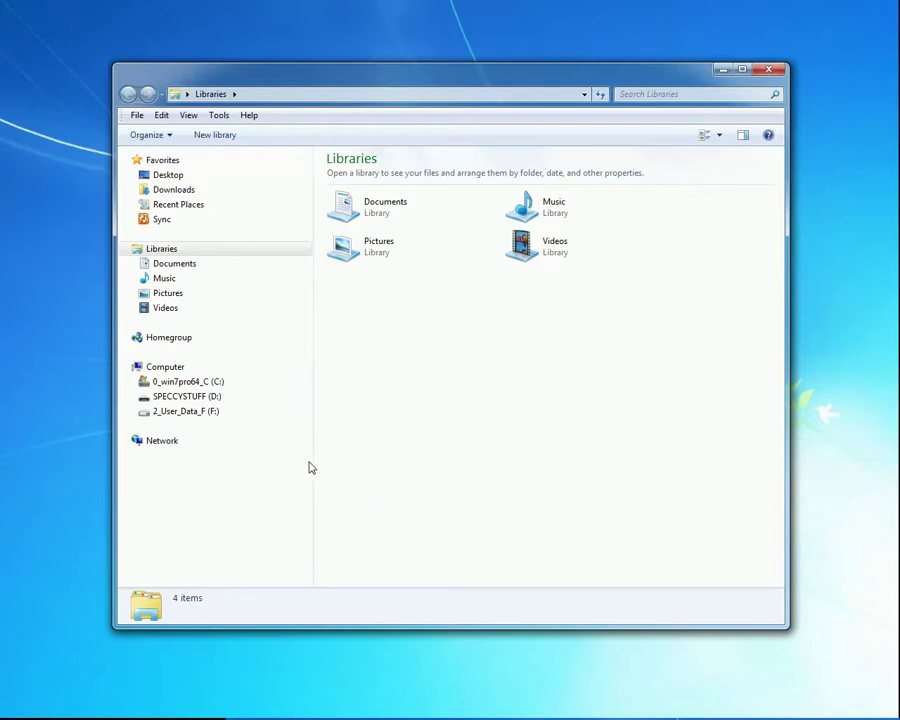
# - Create a new folder named "zips" at the root of the SPECCYSTUFF (D:) drive
pyautogui.click(192, 398)
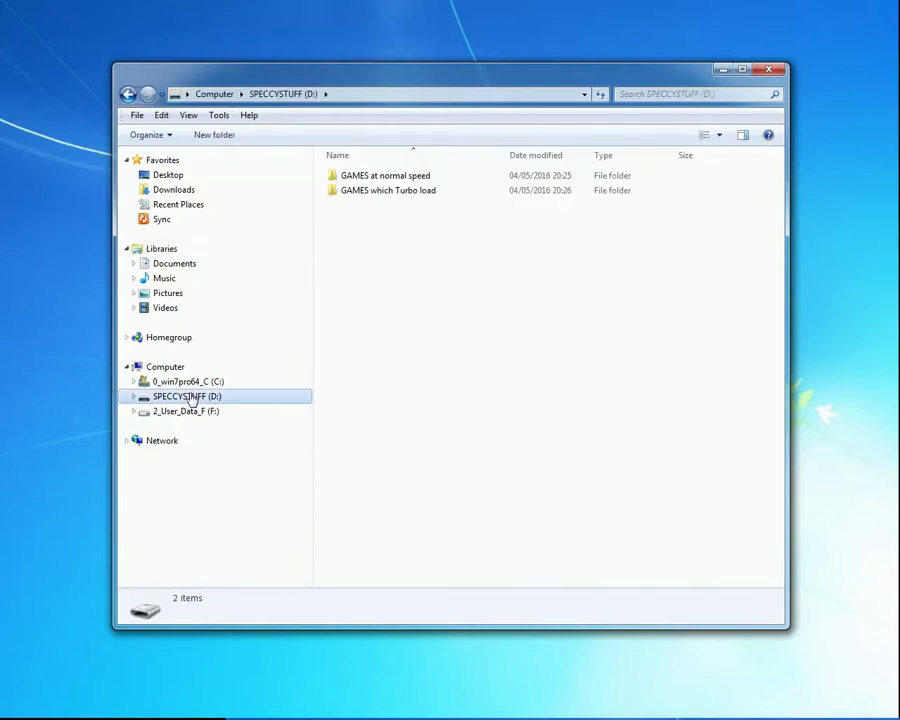
pyautogui.rightClick(490, 376)
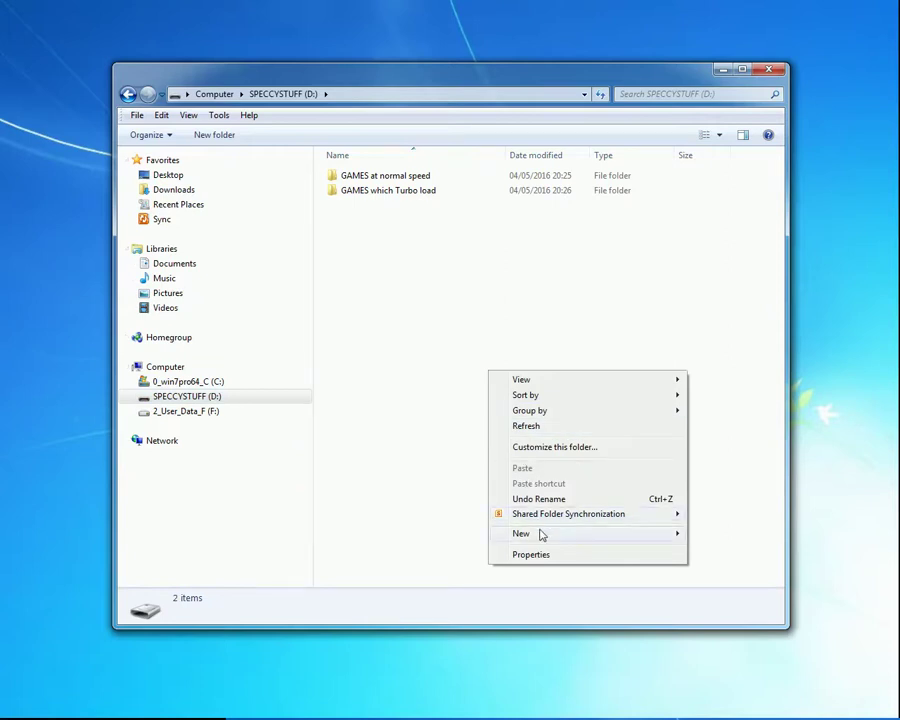
pyautogui.moveTo(562, 536)
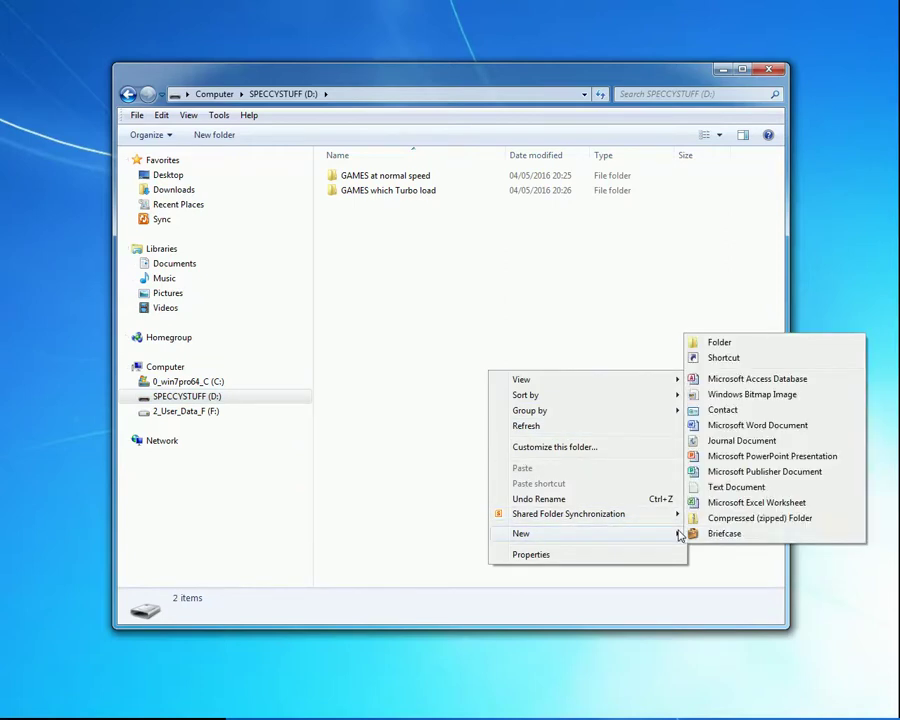
pyautogui.click(709, 345)
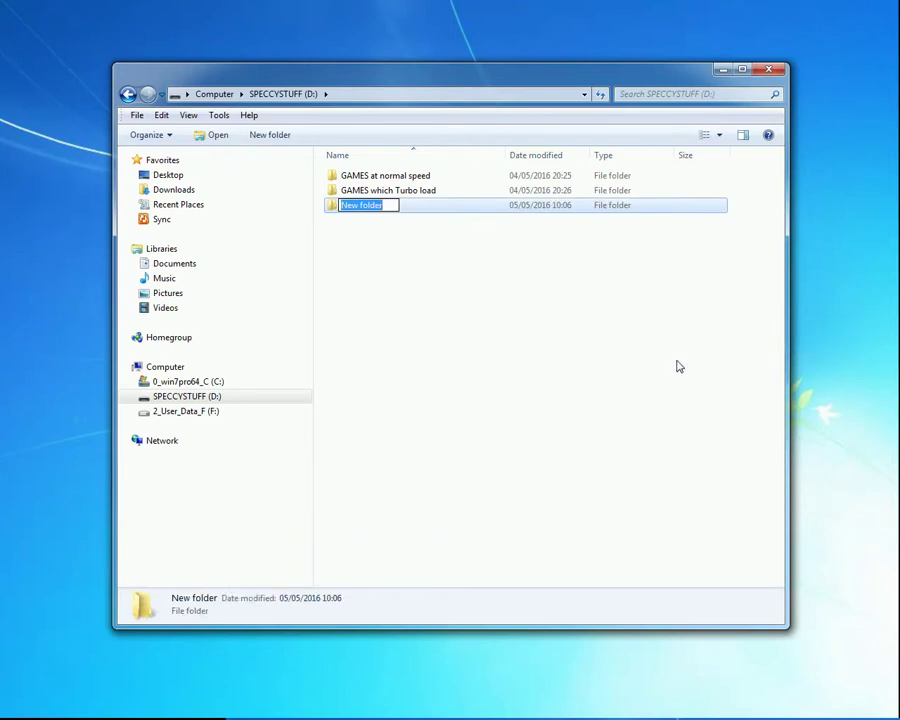
pyautogui.write('zips')
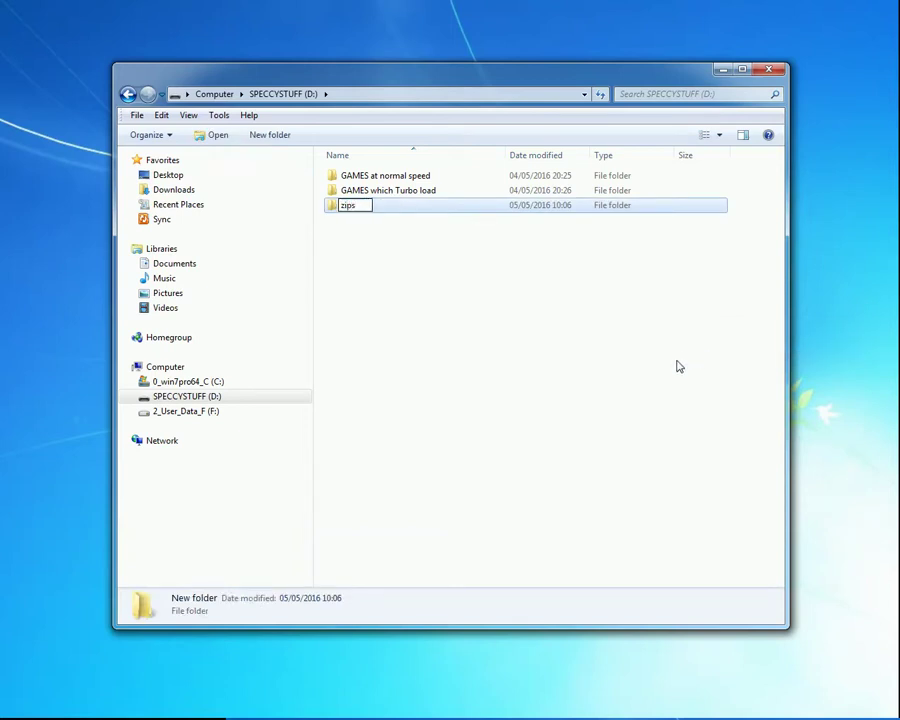
pyautogui.press('Return')
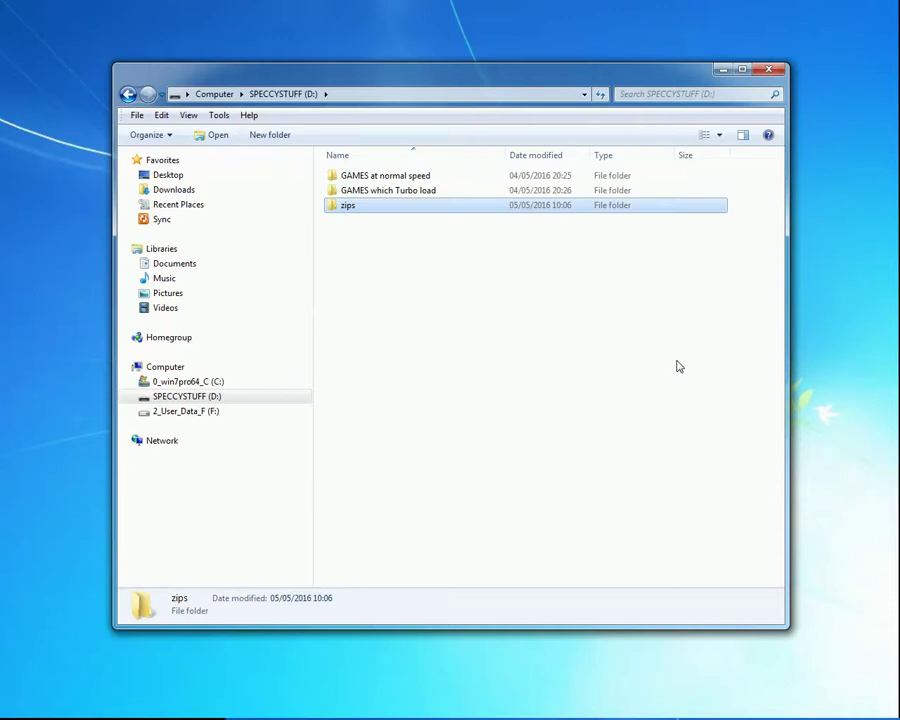
# - Create another folder named "INPUT files" alongside the zips folder on the SPECCYSTUFF (D:) drive
pyautogui.rightClick(323, 386)
pyautogui.moveTo(455, 545)
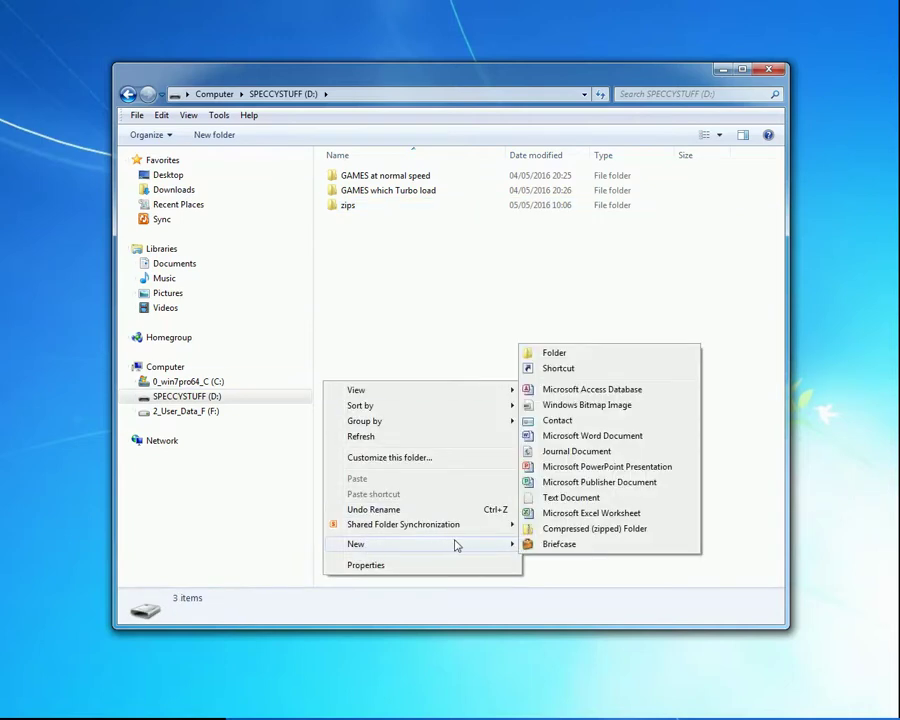
pyautogui.click(554, 353)
pyautogui.write('I')
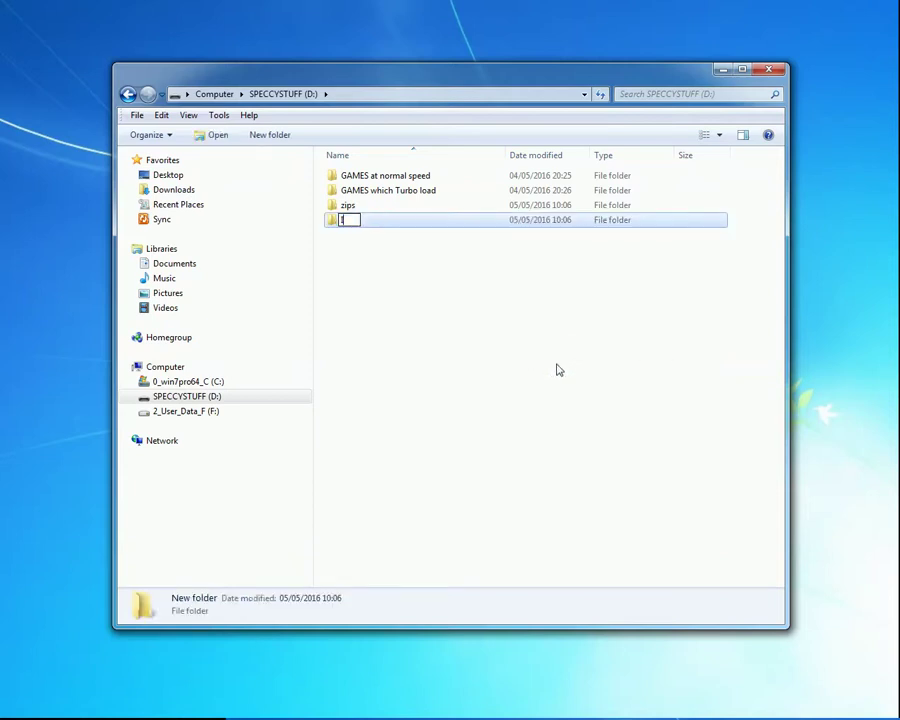
pyautogui.write('NPUT files')
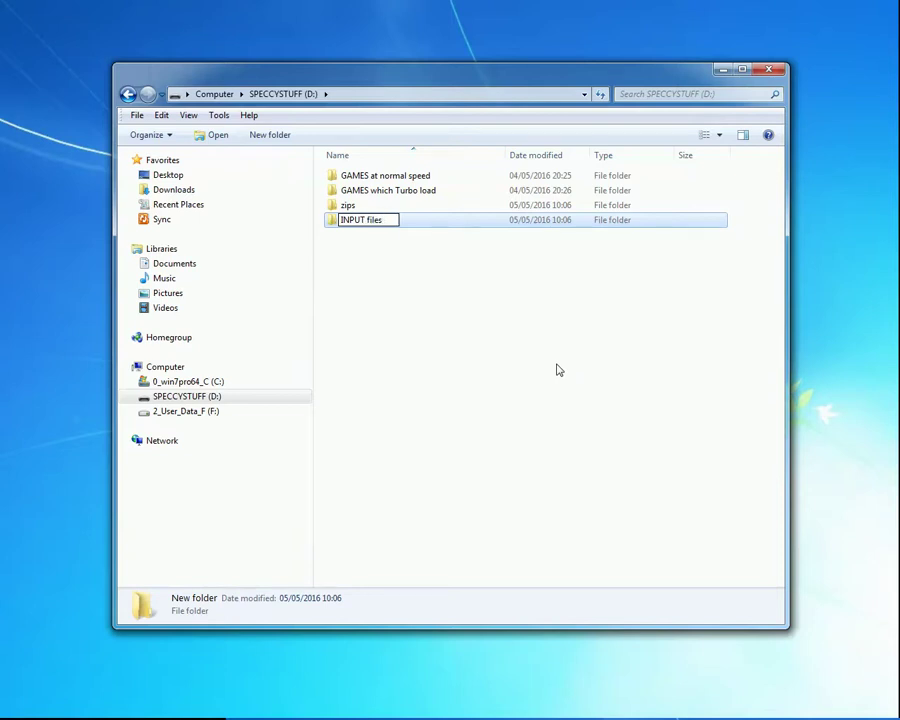
pyautogui.press('Return')
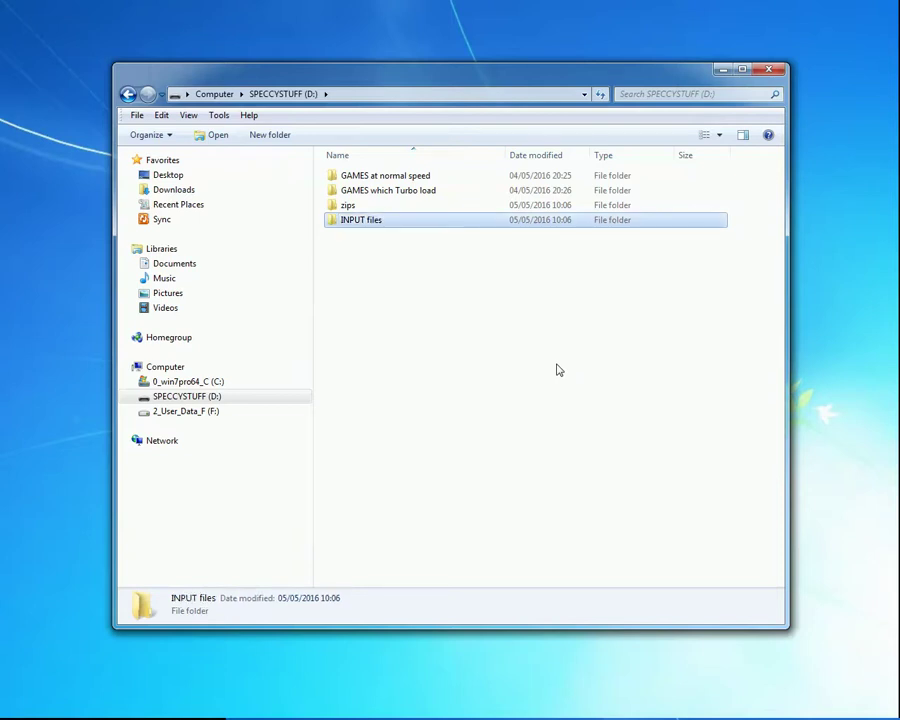
# - Create a further folder named "OTLA" at the root of the SPECCYSTUFF (D:) drive
pyautogui.rightClick(398, 404)
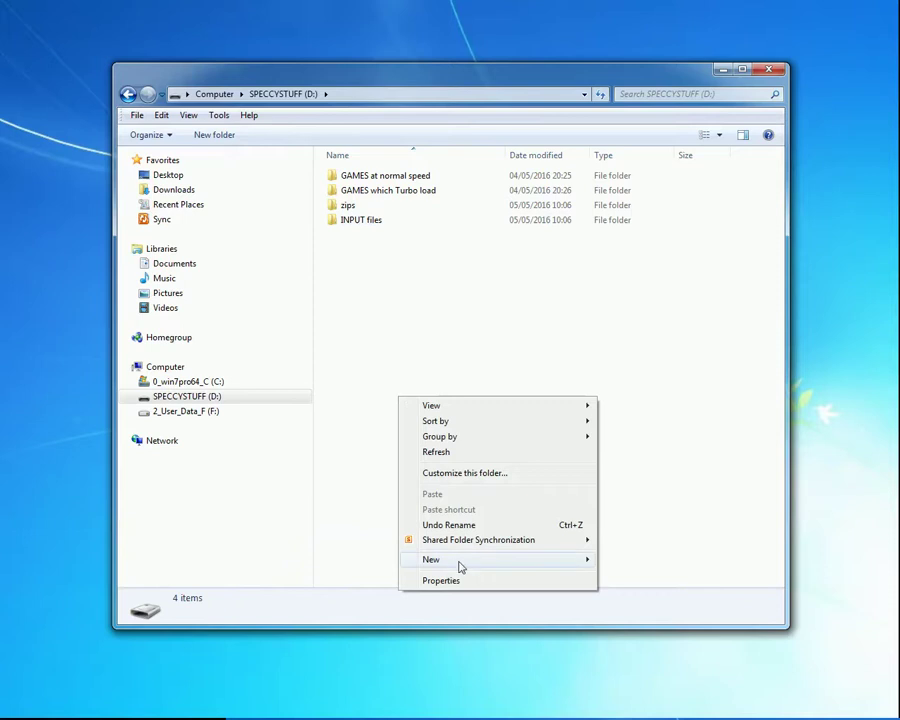
pyautogui.moveTo(518, 562)
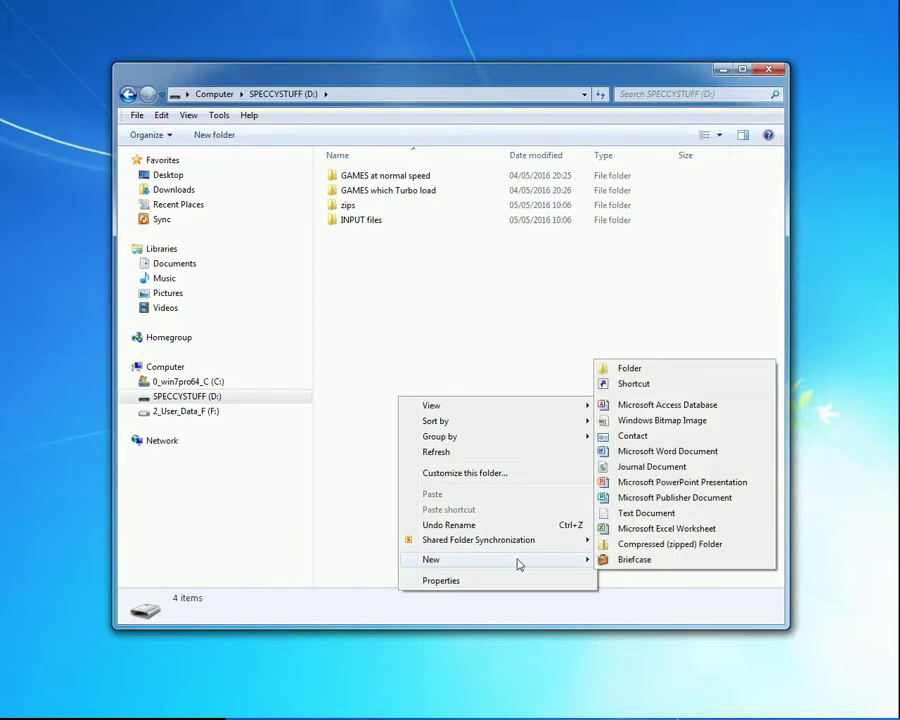
pyautogui.click(627, 368)
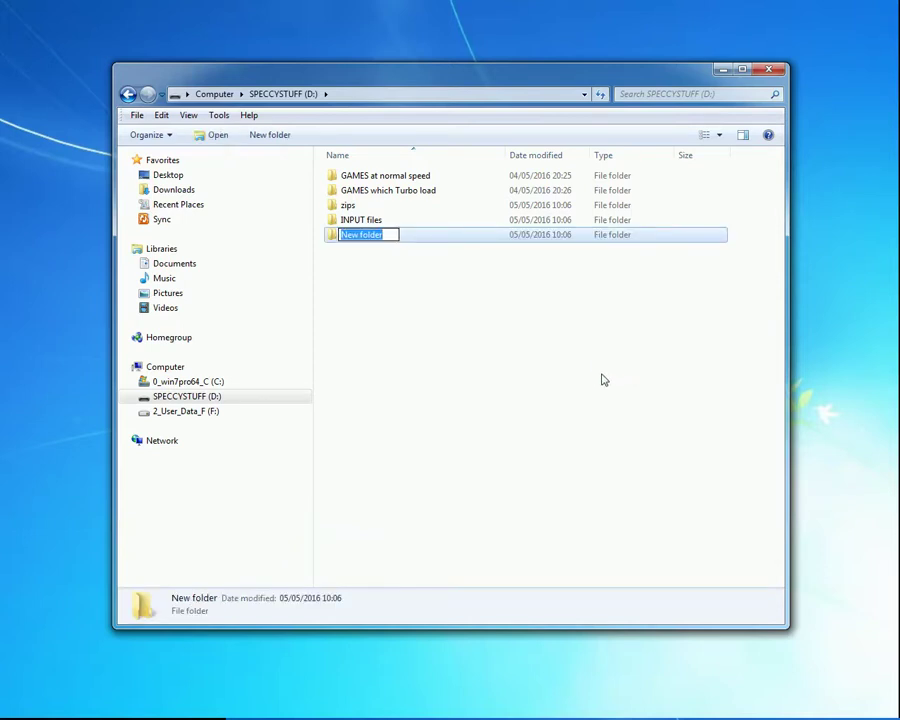
pyautogui.write('OTLA')
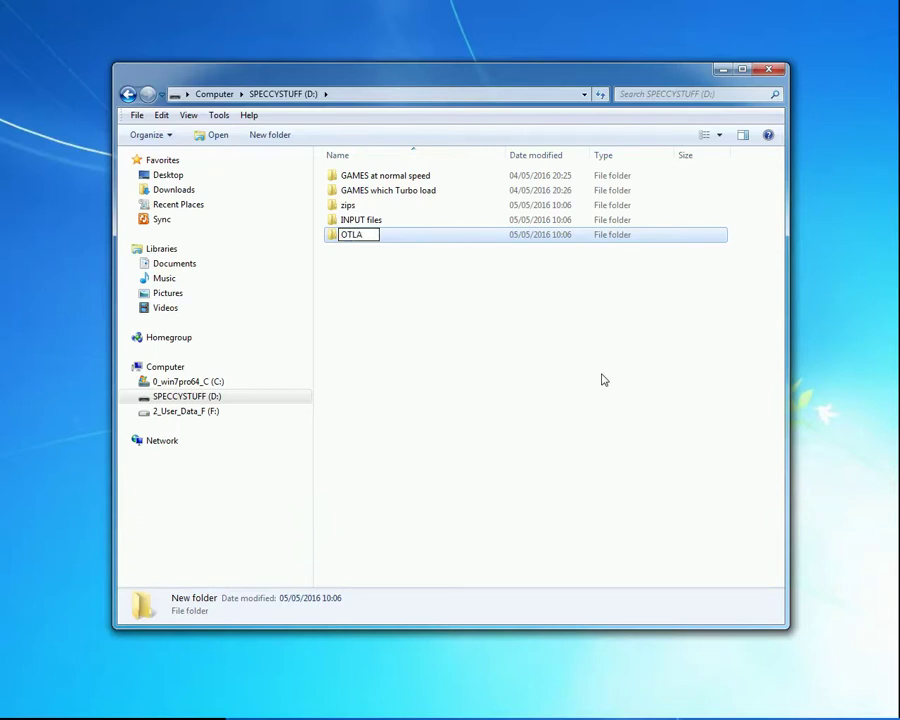
pyautogui.press('Return')
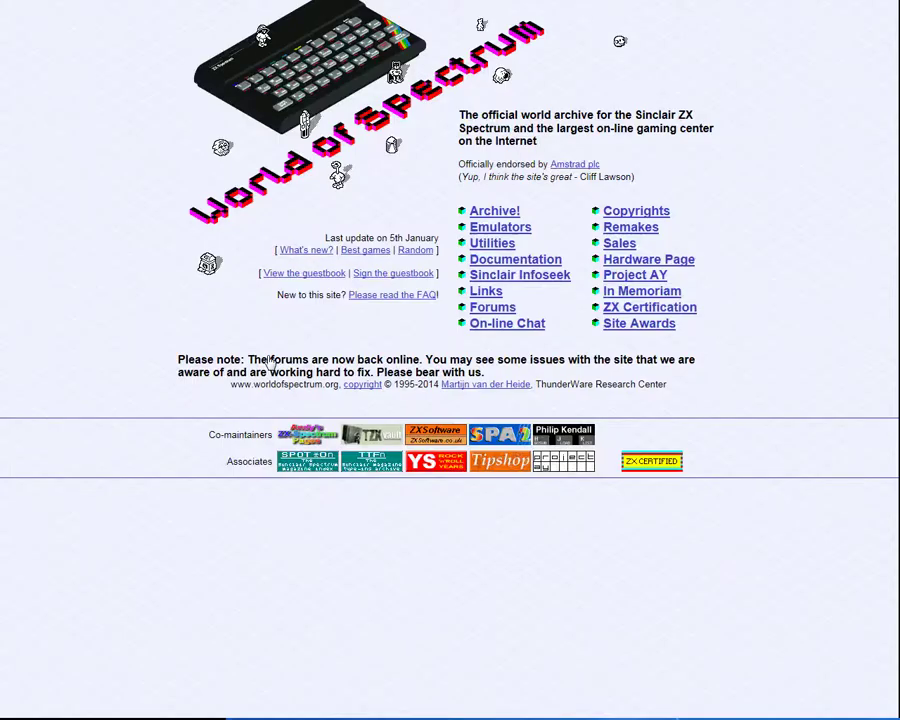
# - Browse the World of Spectrum games archive under J and open the 1985 Jet Set Willy entry by R.D. Foord Software
pyautogui.click(497, 212)
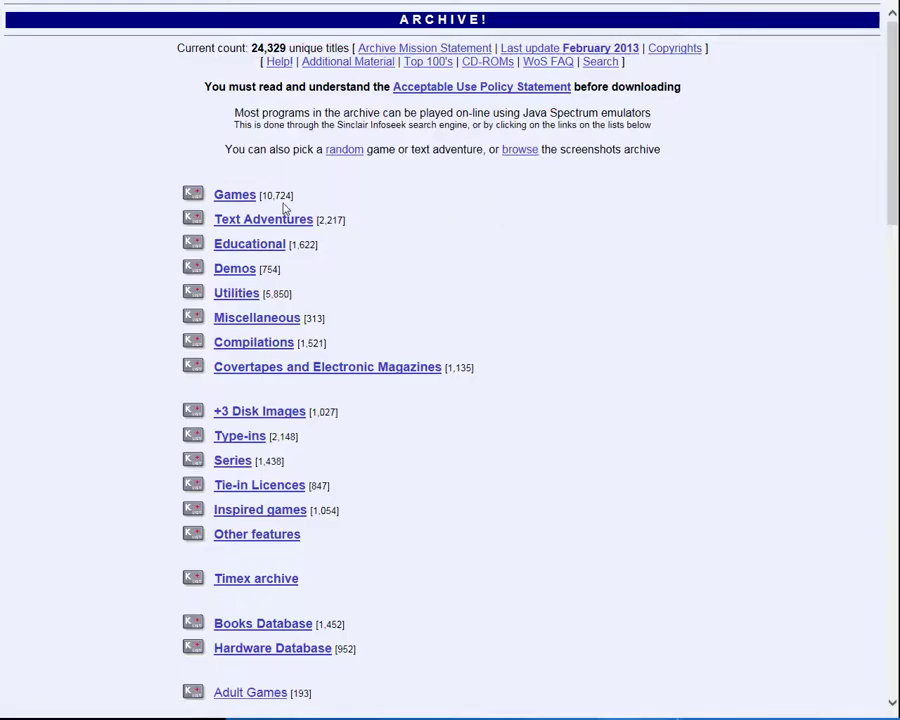
pyautogui.click(233, 197)
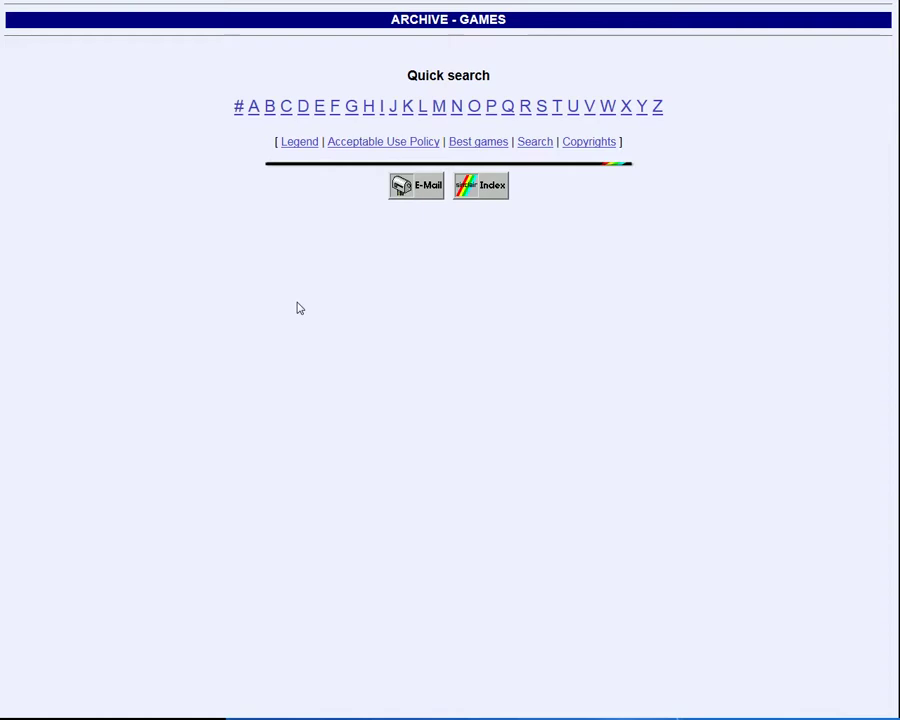
pyautogui.click(392, 106)
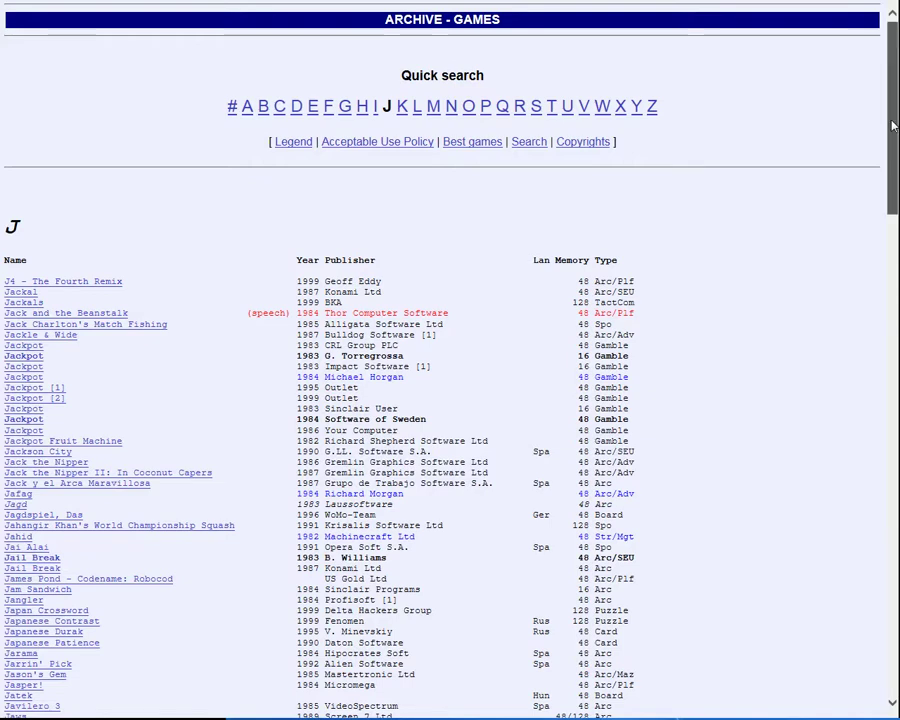
pyautogui.moveTo(893, 118); pyautogui.dragTo(880, 335)
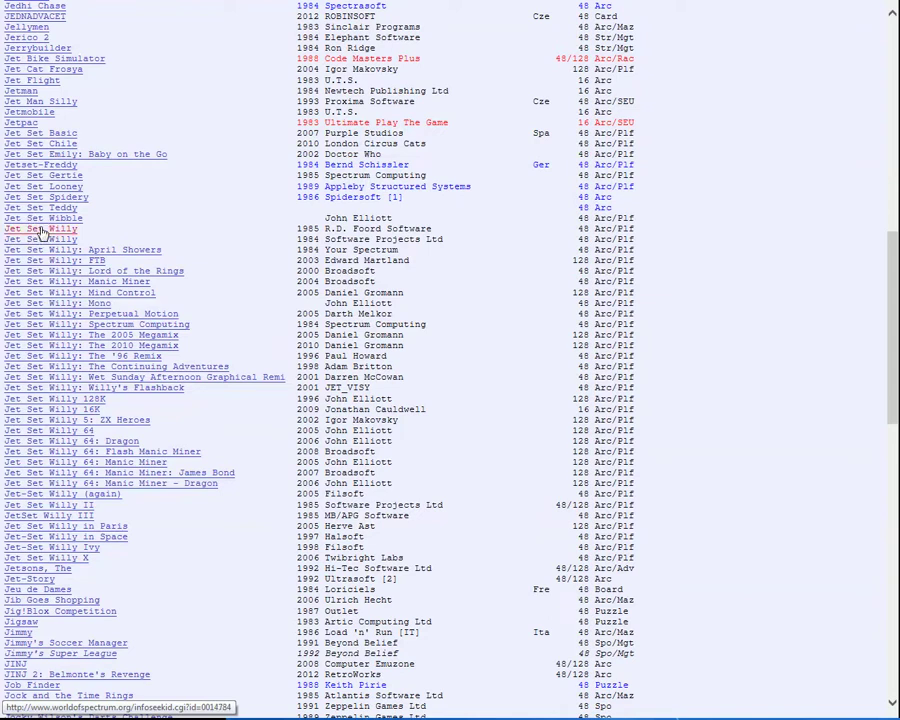
pyautogui.click(43, 230)
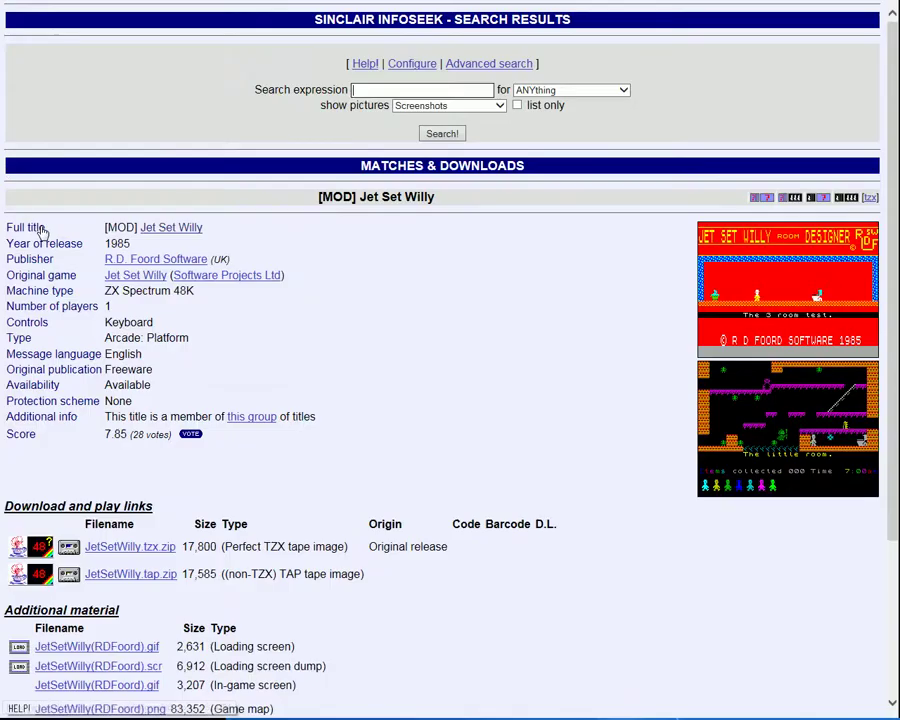
# - Download the TZX tape image JetSetWilly.tzx.zip into the "zips" folder on the SPECCYSTUFF (D:) drive
pyautogui.click(135, 550)
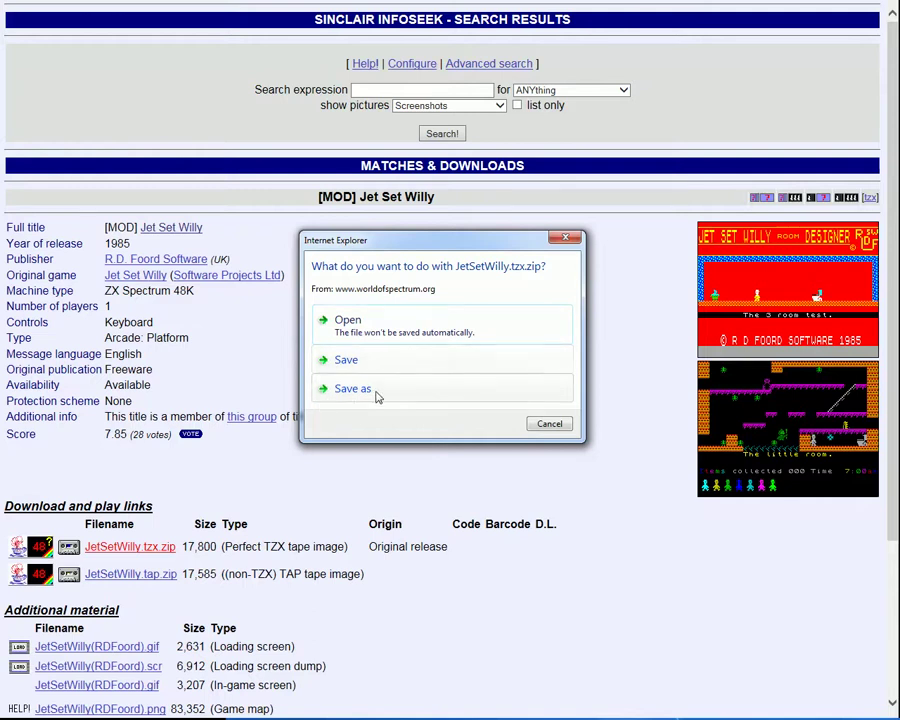
pyautogui.click(352, 390)
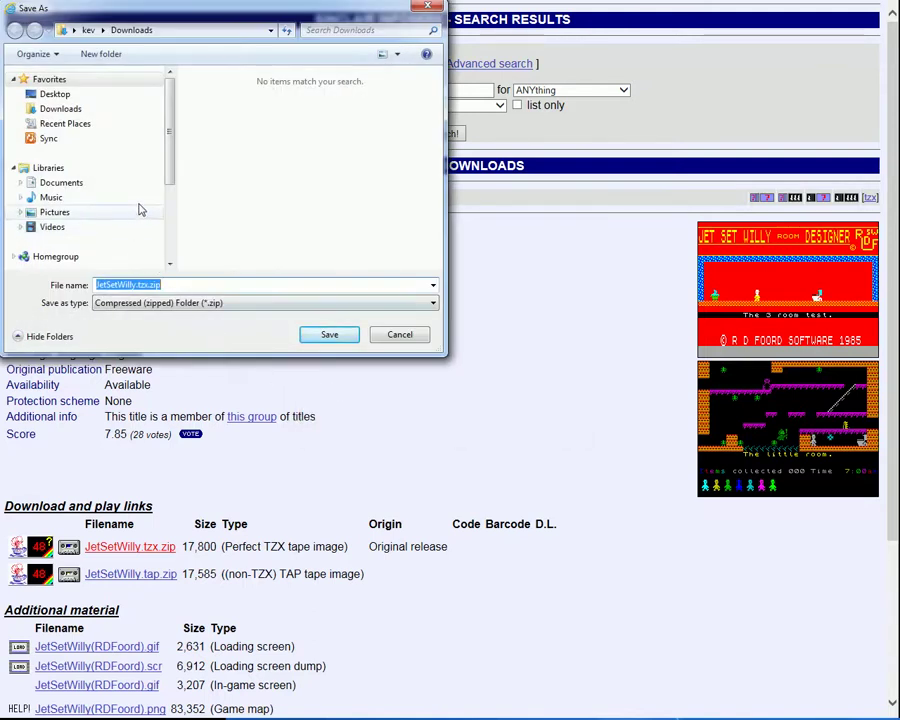
pyautogui.moveTo(169, 170); pyautogui.dragTo(137, 216)
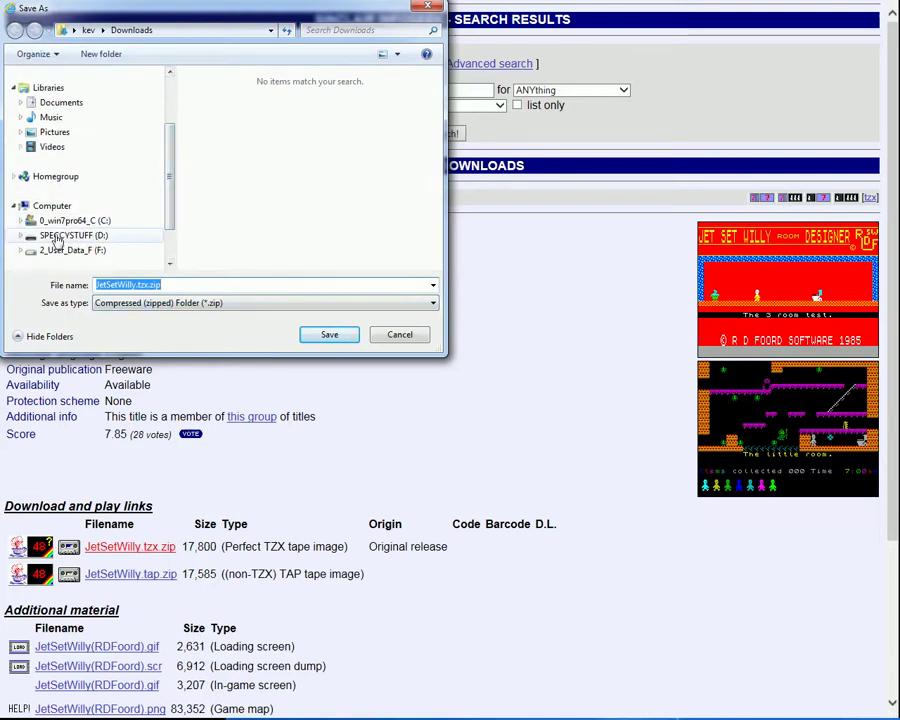
pyautogui.click(58, 236)
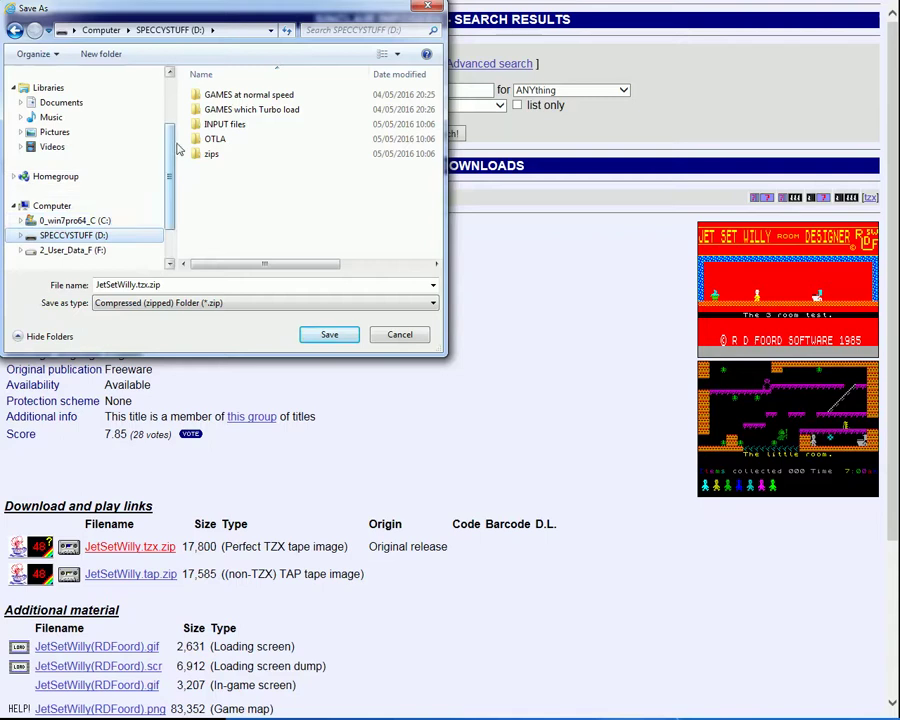
pyautogui.doubleClick(211, 155)
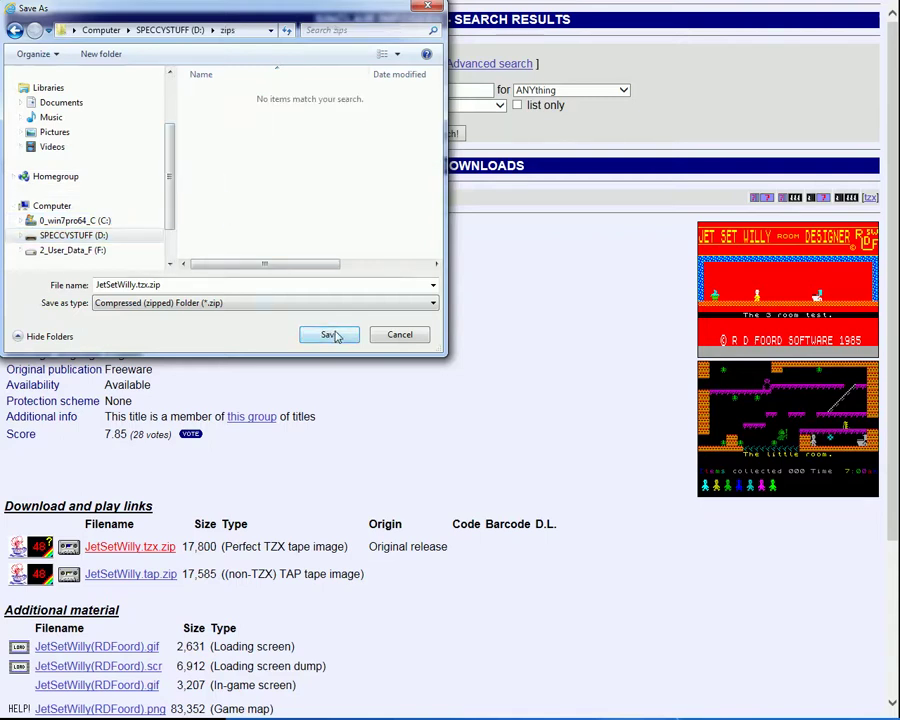
pyautogui.click(330, 335)
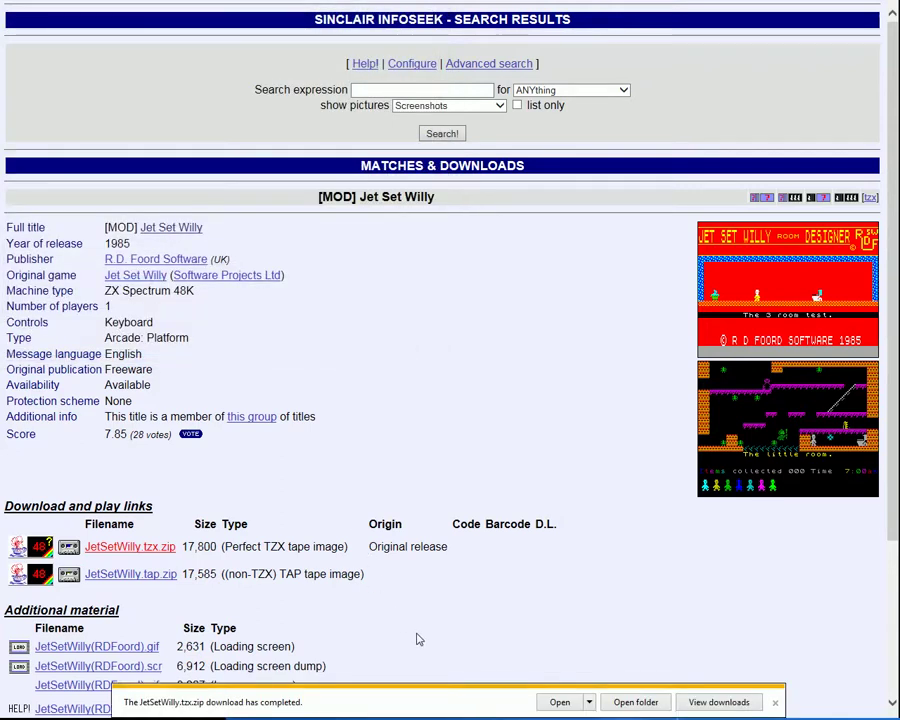
# - Extract Jet Set Willy (R D Foord Software).tzx from the downloaded JetSetWilly.tzx.zip into the "INPUT files" folder on SPECCYSTUFF (D:)
pyautogui.click(627, 703)
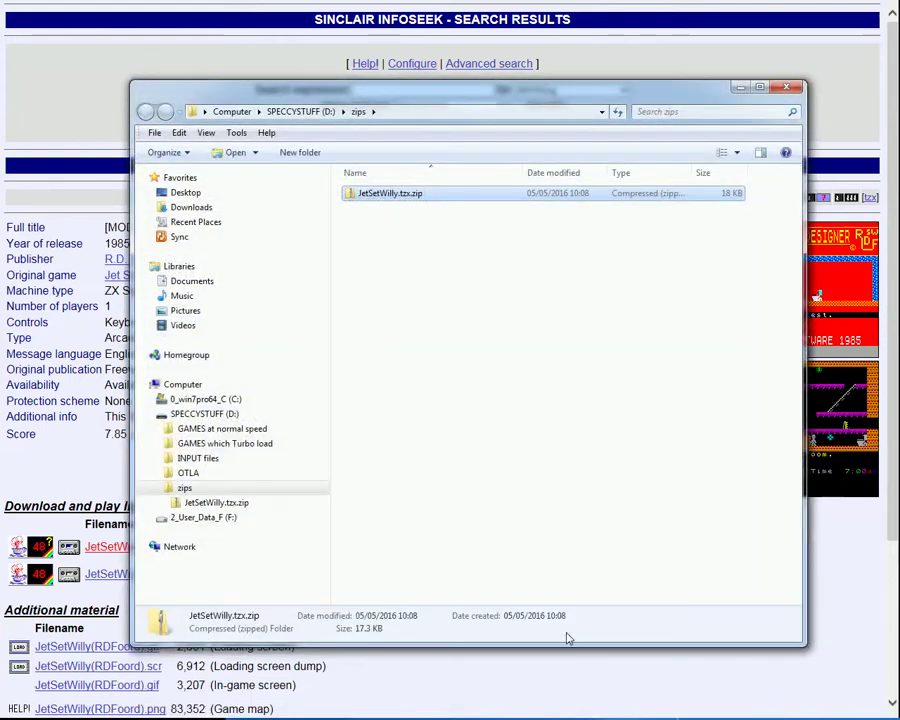
pyautogui.doubleClick(397, 196)
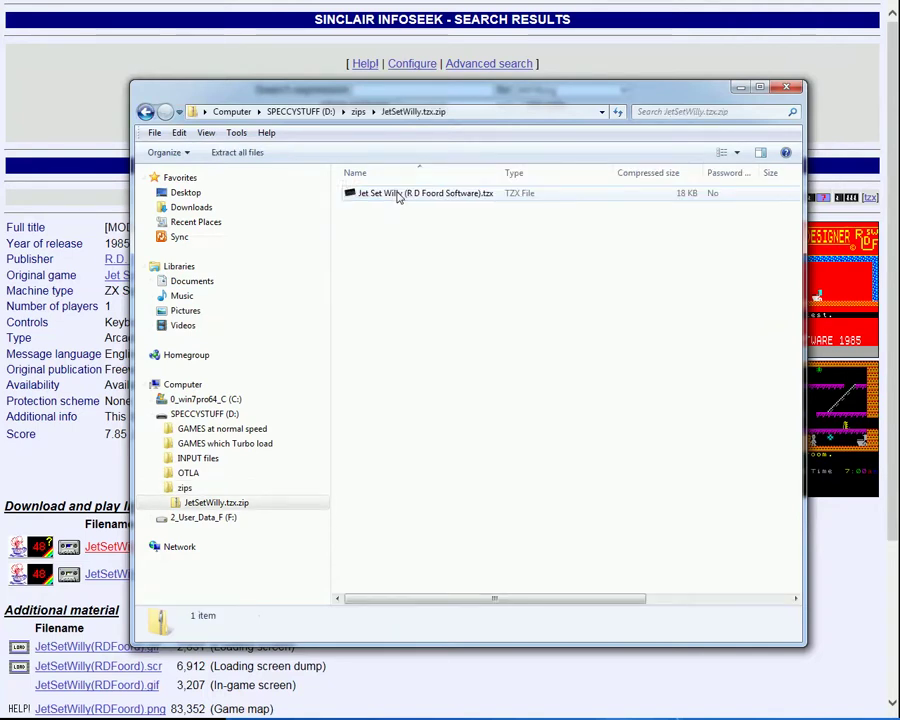
pyautogui.click(397, 196)
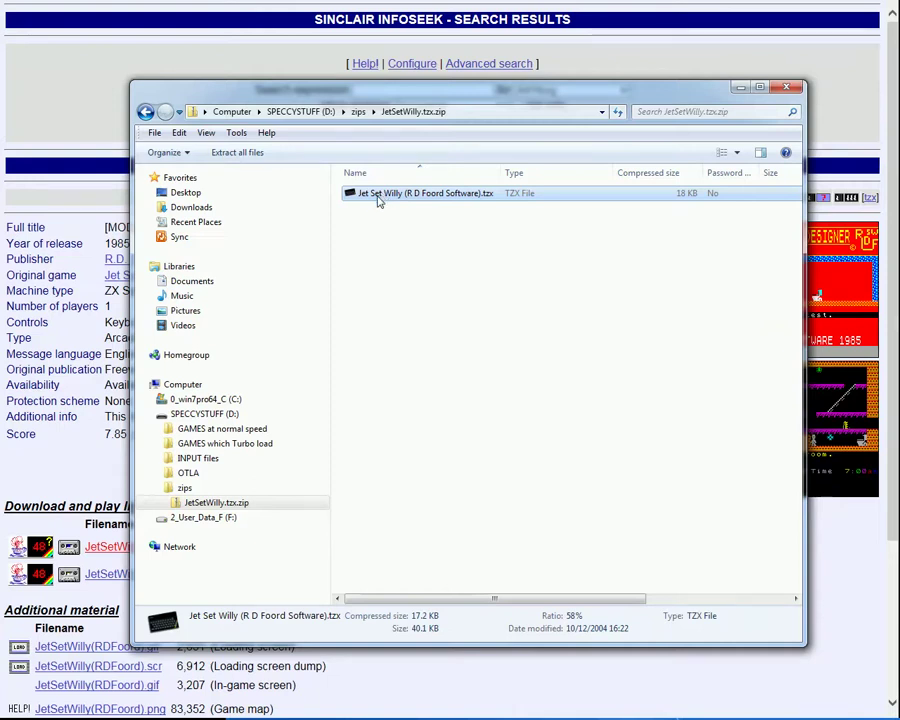
pyautogui.moveTo(379, 199); pyautogui.dragTo(223, 458)
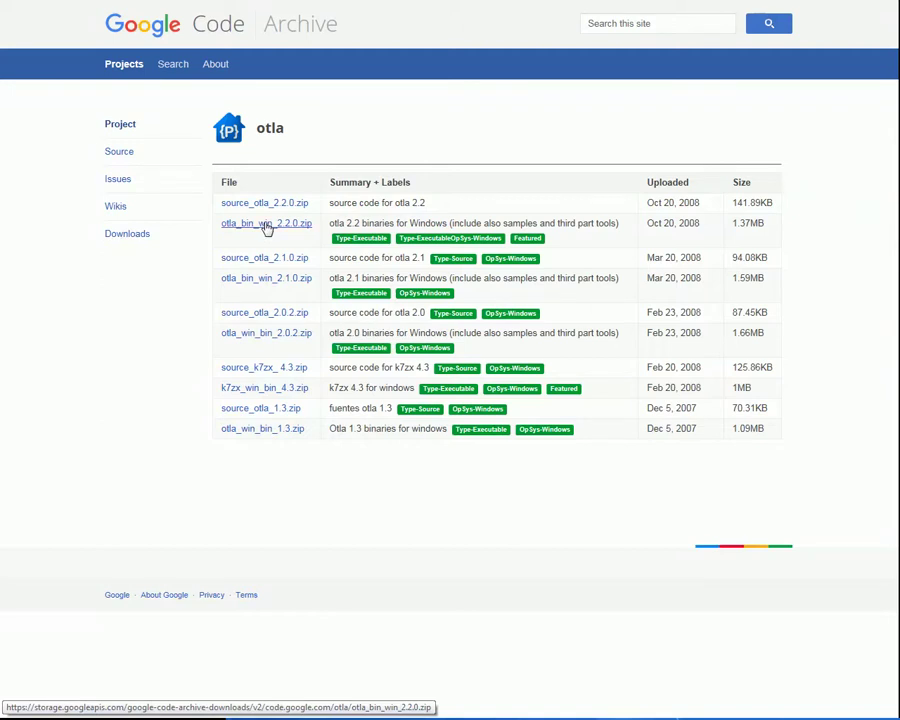
# - Download otla_bin_win_2.2.0.zip from the otla project page on Google Code Archive into the "zips" folder on SPECCYSTUFF (D:)
pyautogui.click(267, 224)
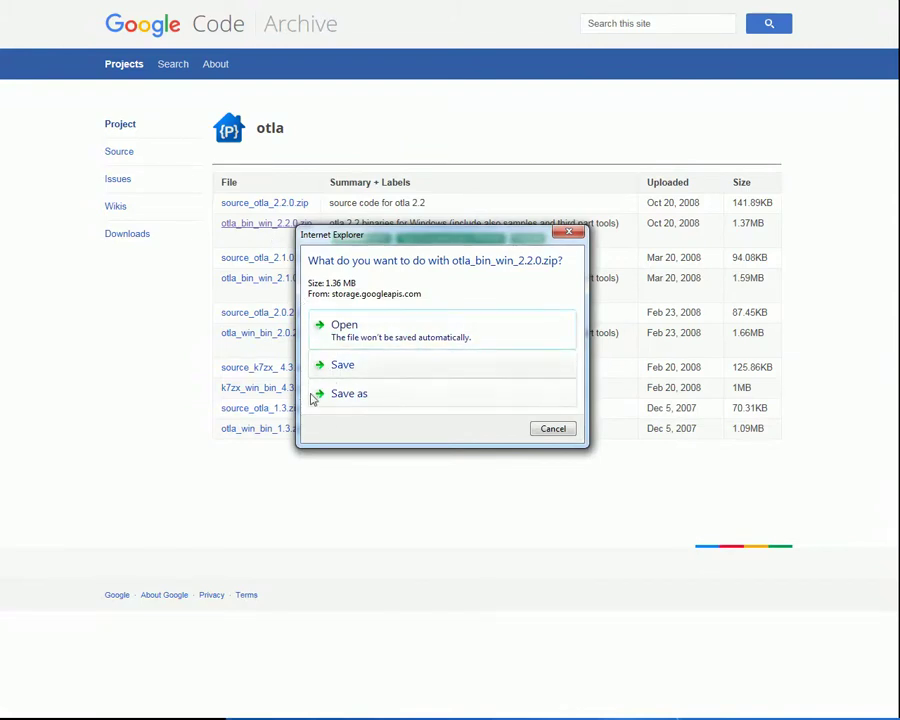
pyautogui.click(349, 393)
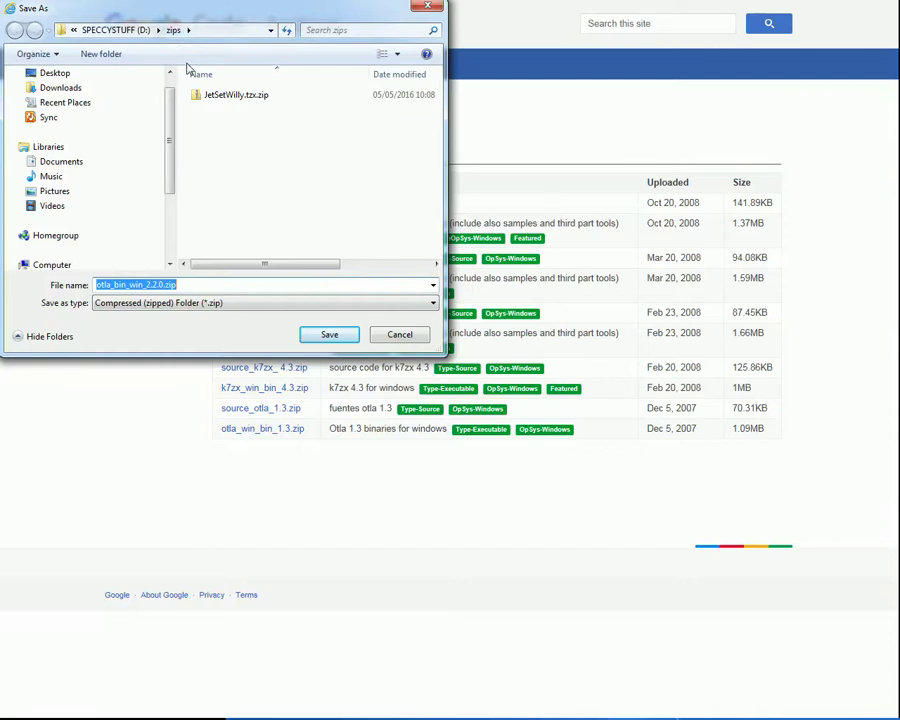
pyautogui.click(331, 336)
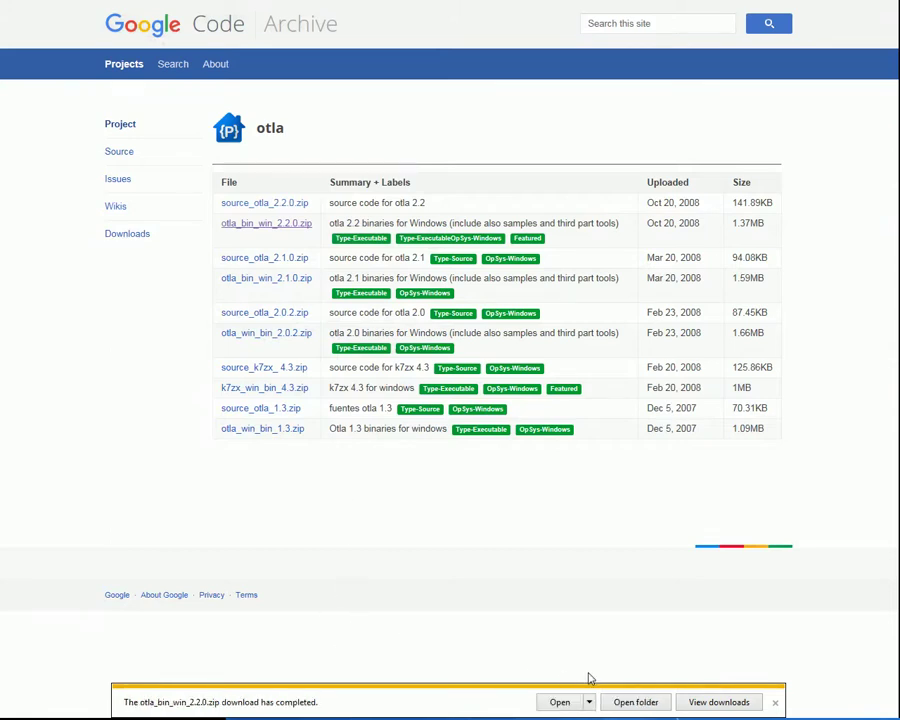
# - Extract all files and folders from otla_bin_win_2.2.0.zip into the OTLA folder on SPECCYSTUFF (D:) and open that folder
pyautogui.click(635, 702)
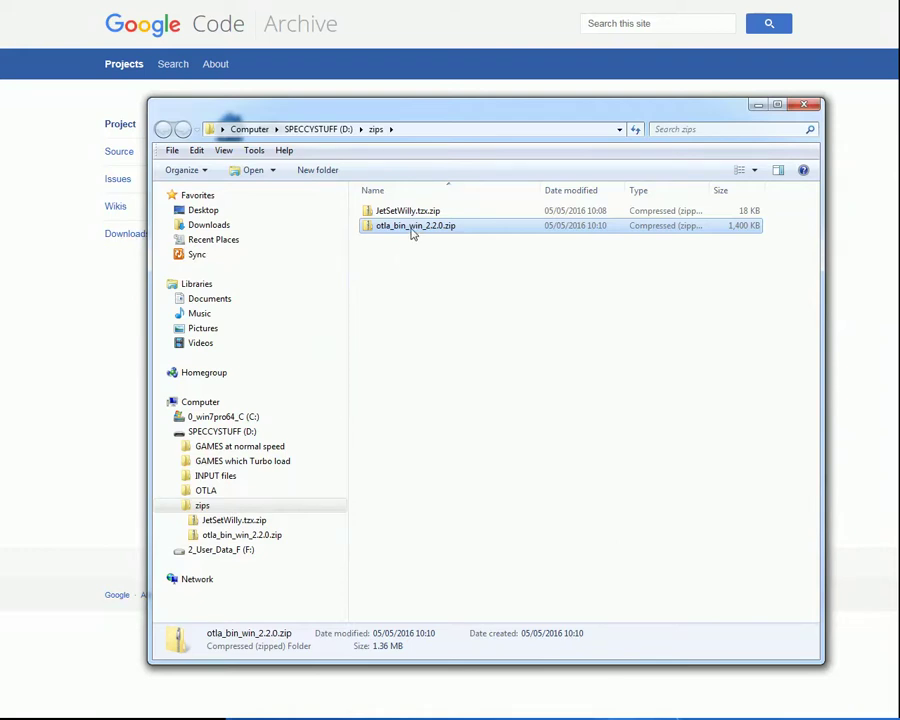
pyautogui.doubleClick(413, 228)
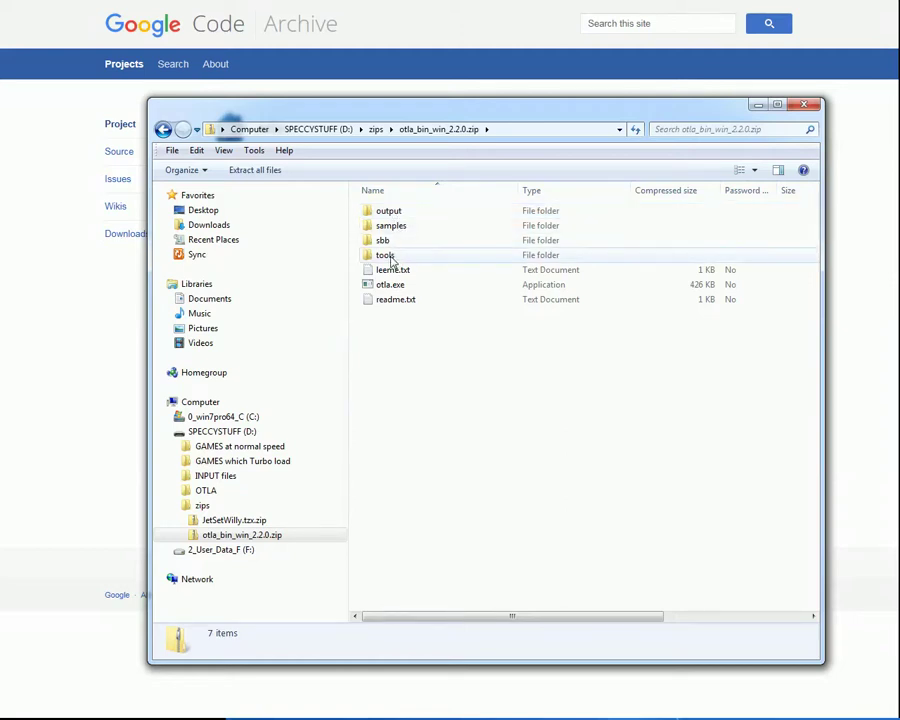
pyautogui.click(197, 151)
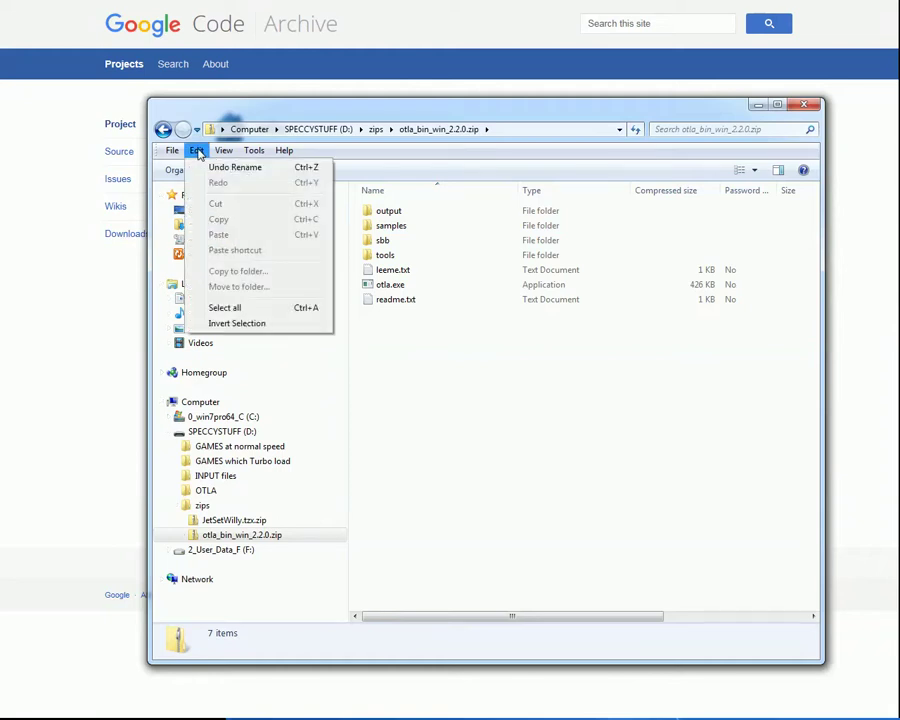
pyautogui.click(237, 308)
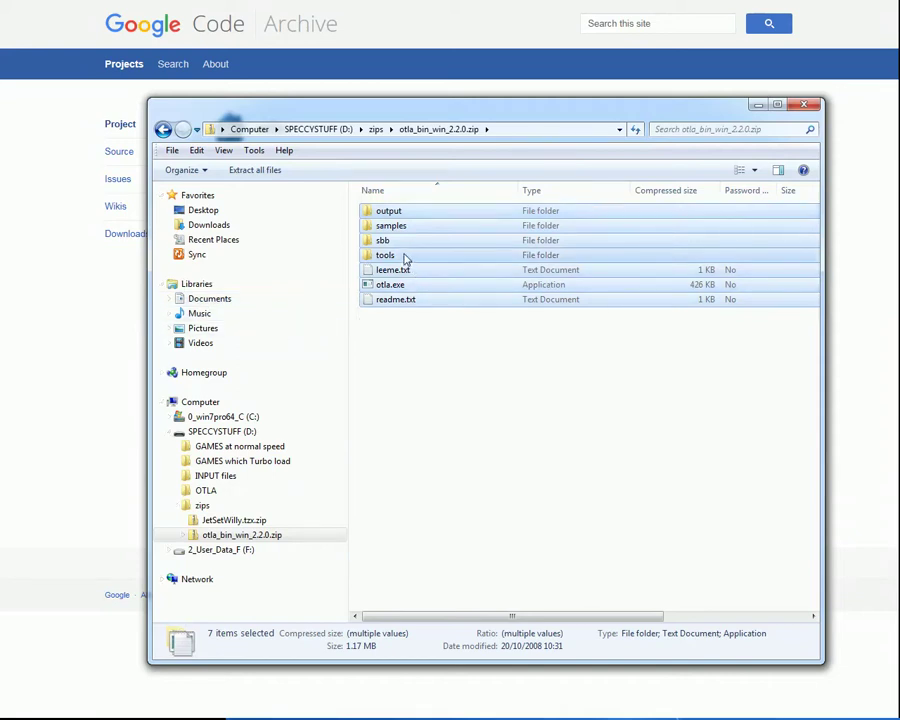
pyautogui.moveTo(405, 258); pyautogui.dragTo(231, 500)
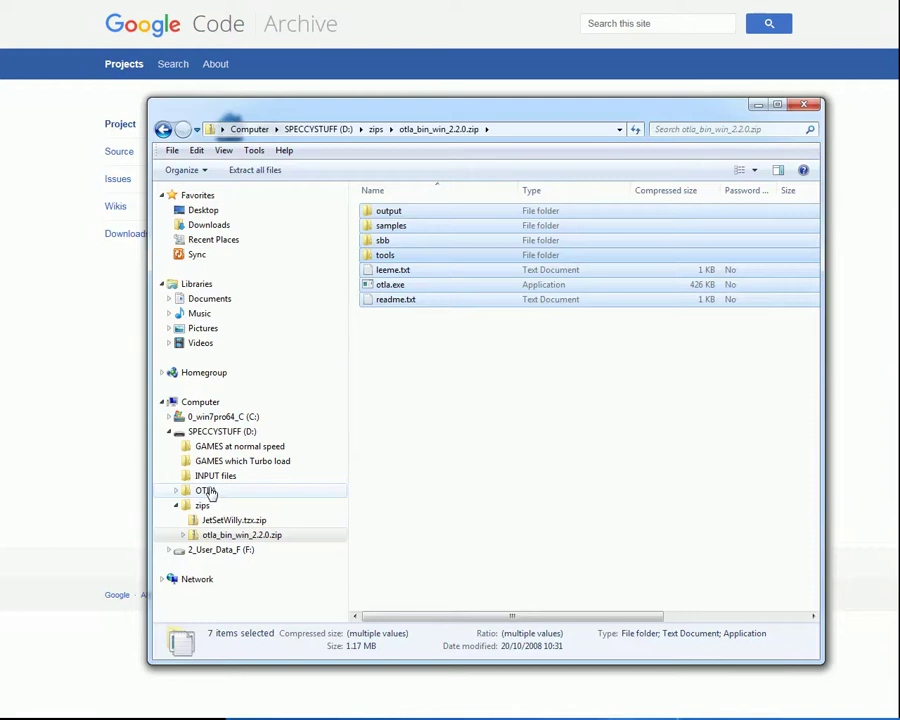
pyautogui.click(205, 490)
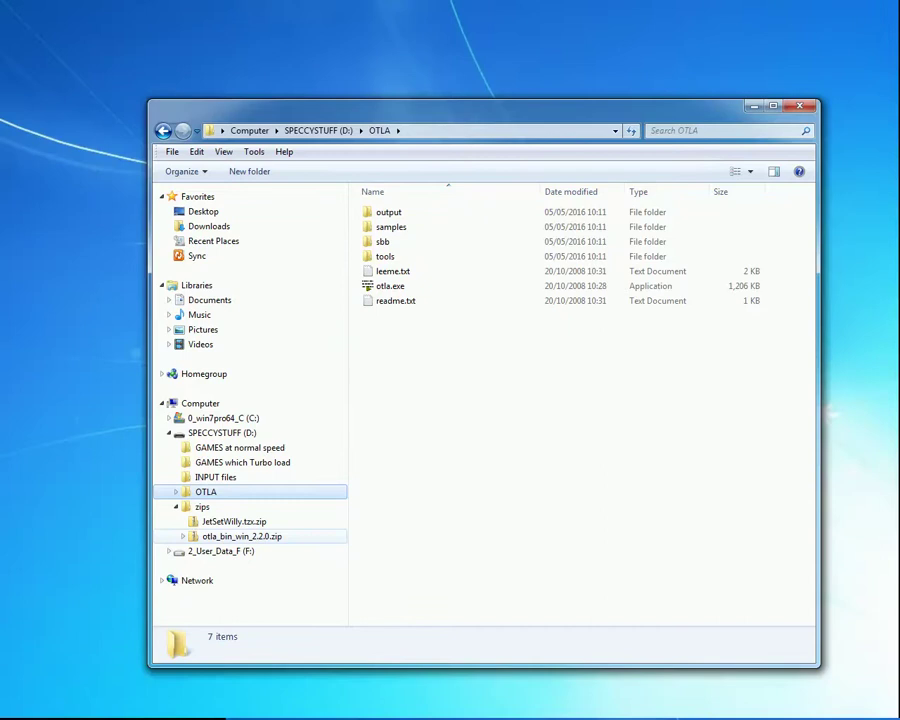
pyautogui.click(176, 506)
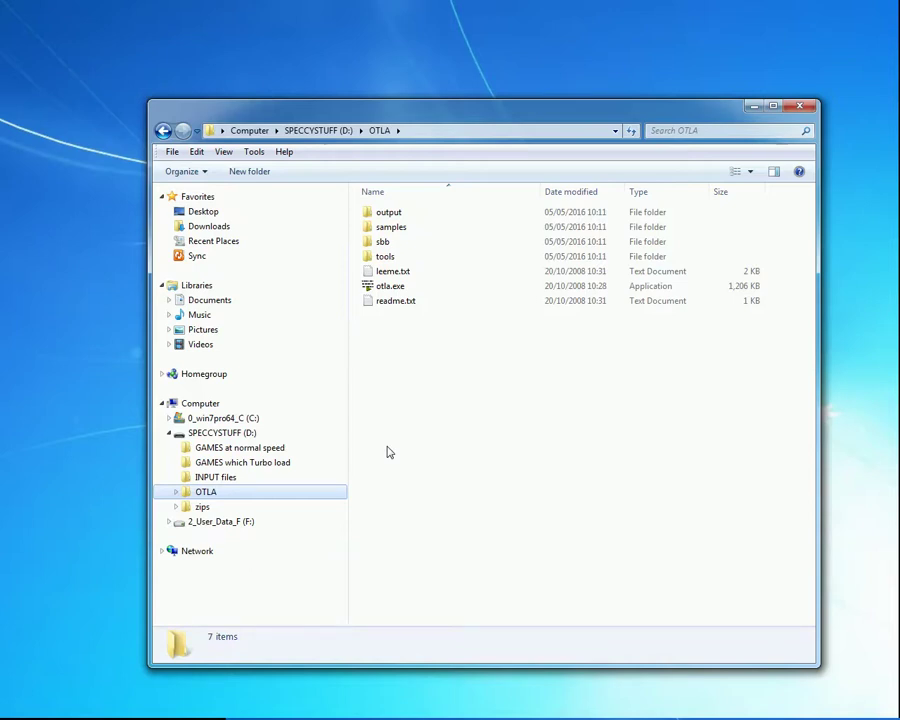
# - Launch otla.exe from the OTLA folder and choose Sinclair ZX Spectrum as the target machine
pyautogui.click(399, 289)
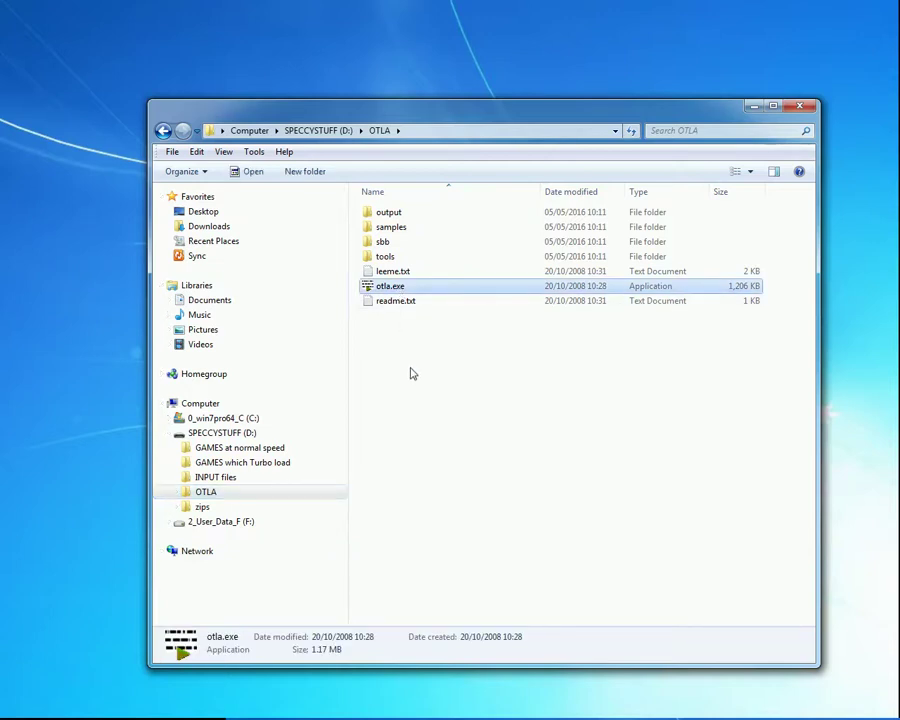
pyautogui.doubleClick(418, 289)
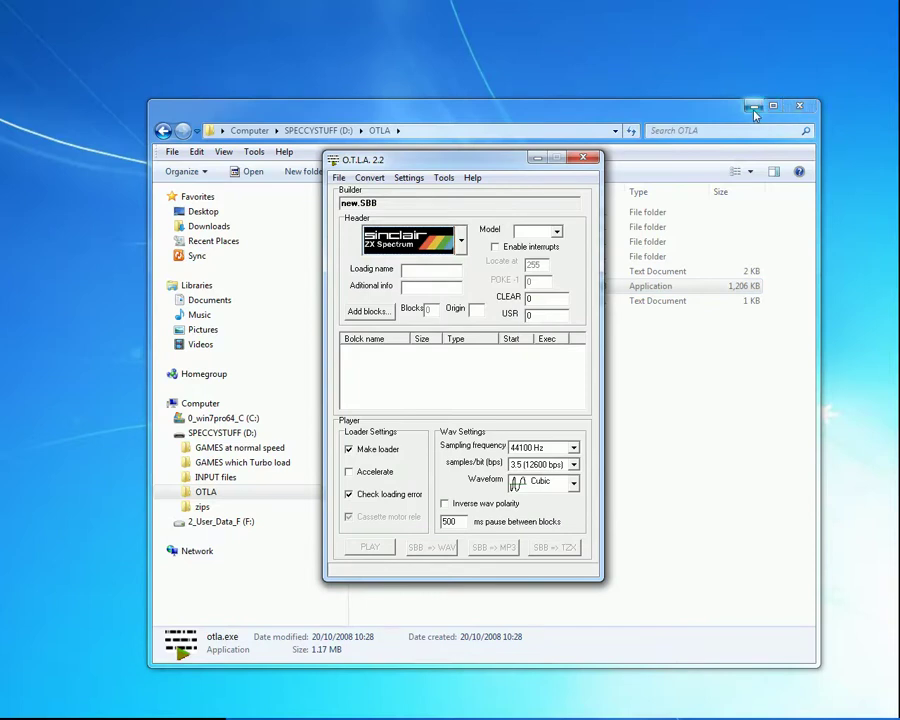
pyautogui.click(753, 106)
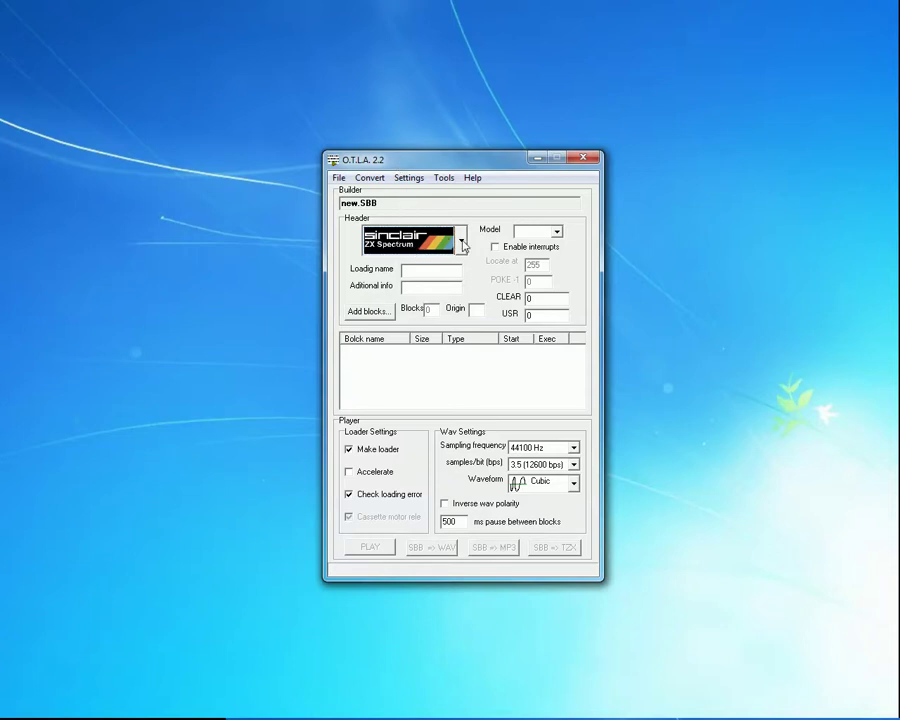
pyautogui.click(462, 245)
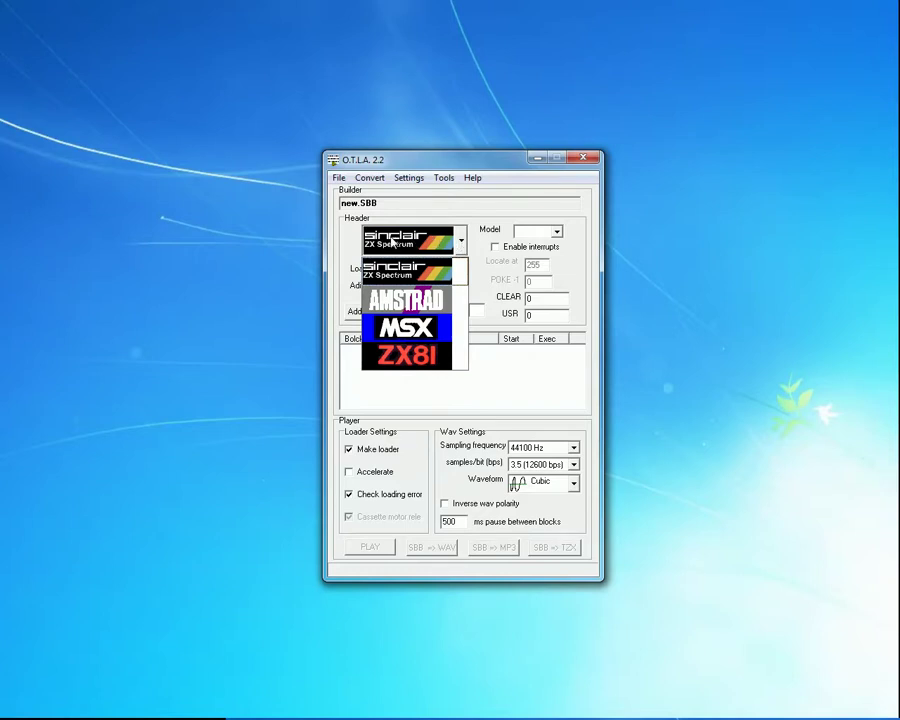
pyautogui.click(393, 242)
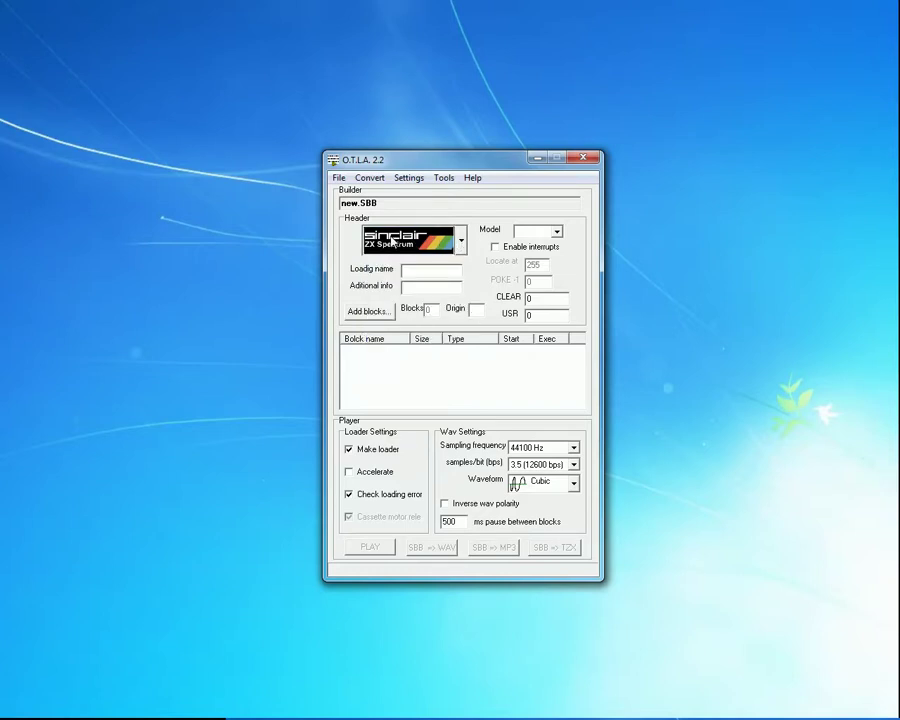
# - Create a new SBB from Jet Set Willy (R D Foord Software).tzx in "INPUT files", including its Program blocks along with the Bytes blocks
pyautogui.click(340, 179)
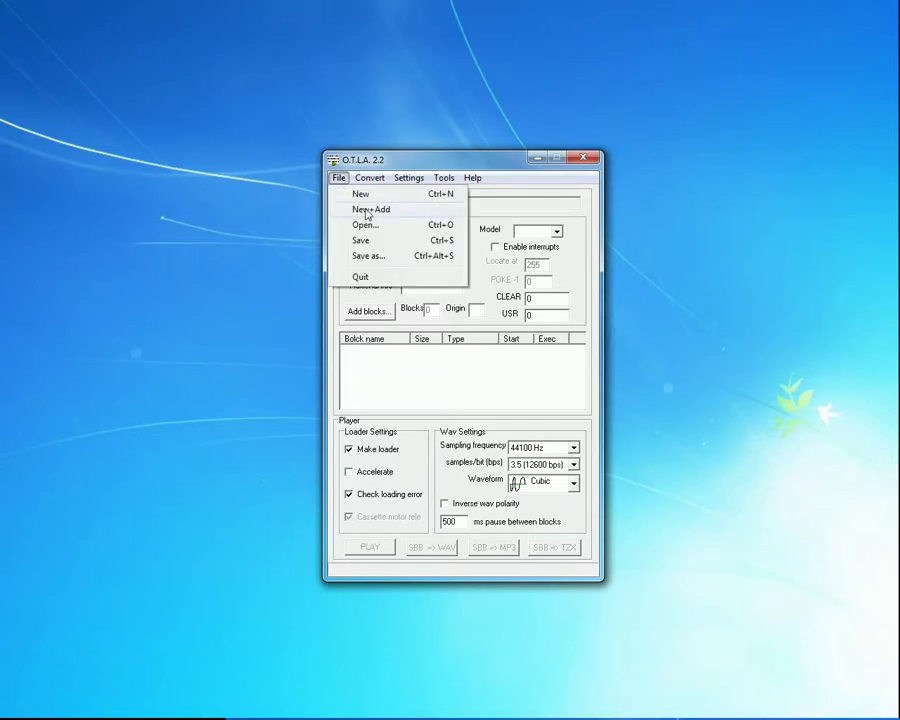
pyautogui.click(367, 210)
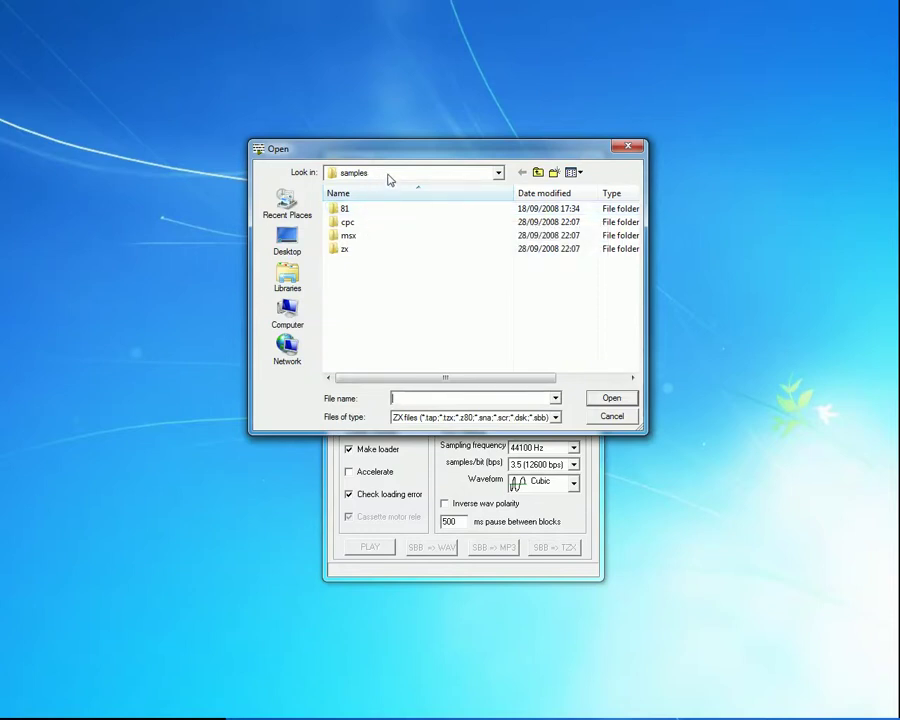
pyautogui.click(539, 173)
pyautogui.click(539, 173)
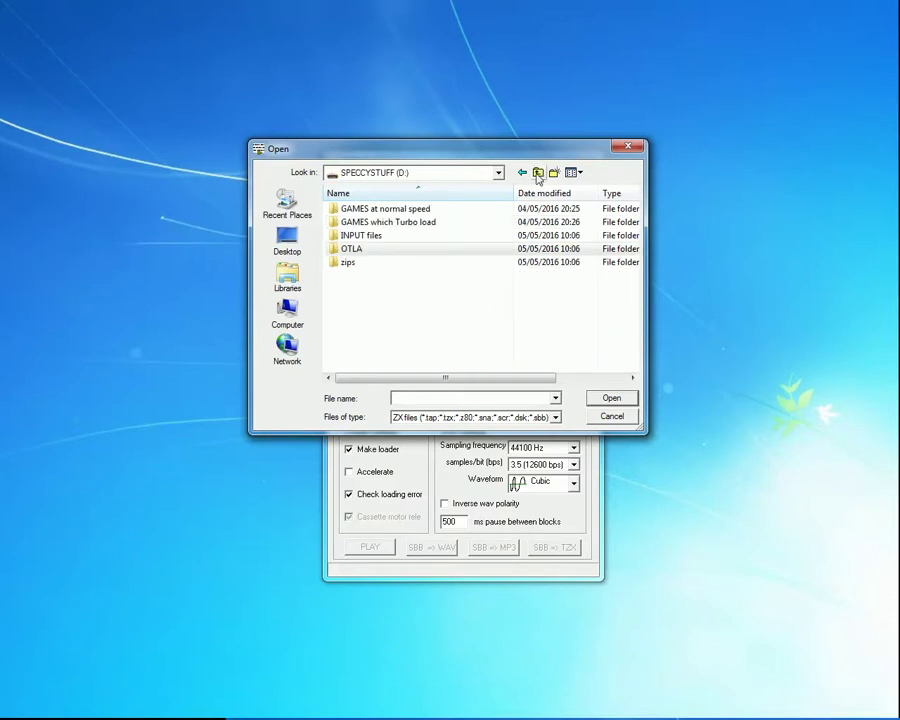
pyautogui.click(367, 237)
pyautogui.doubleClick(367, 237)
pyautogui.click(374, 212)
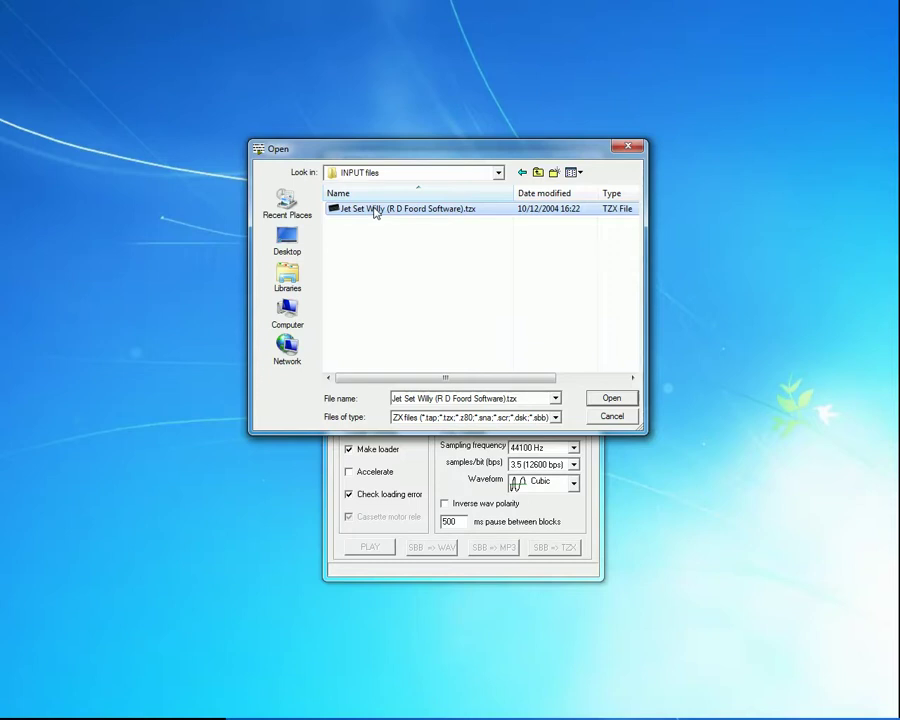
pyautogui.doubleClick(375, 211)
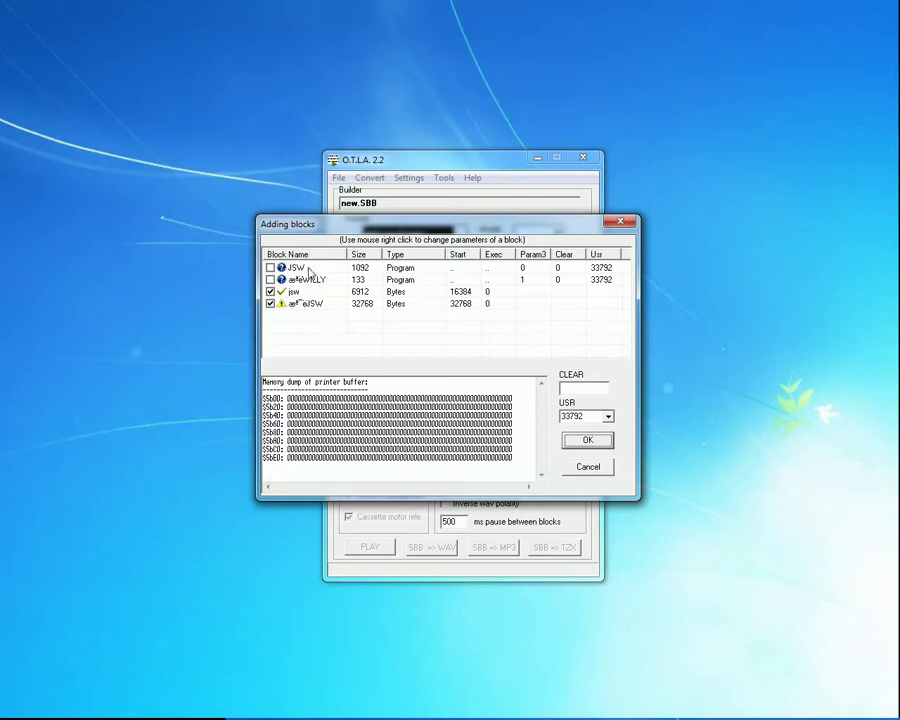
pyautogui.click(269, 268)
pyautogui.click(578, 441)
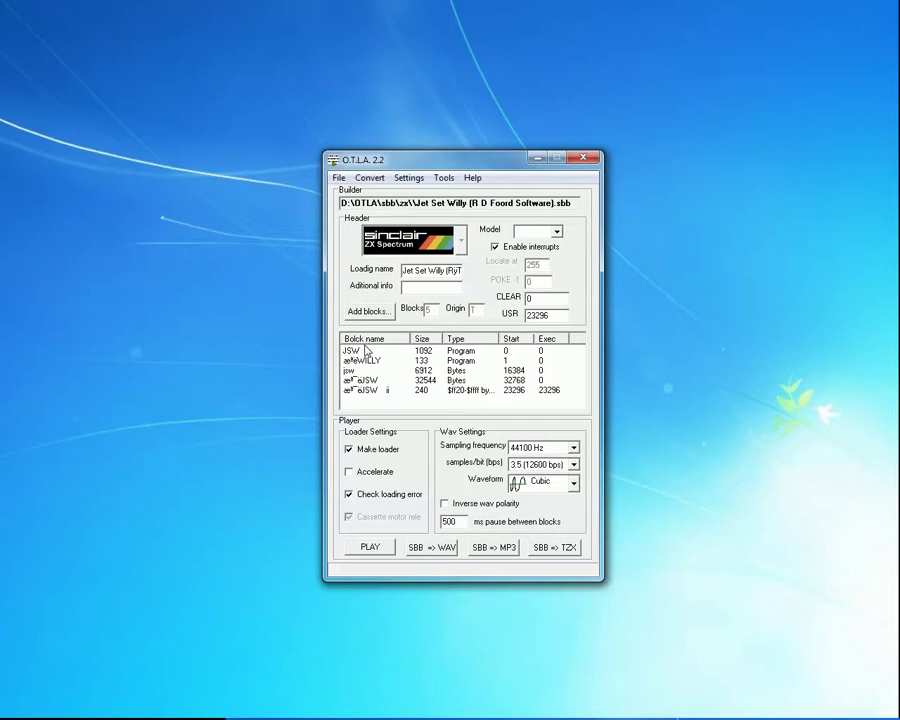
# - Convert the Jet Set Willy SBB to a WAV file for the 48k model with the Accelerate loader setting enabled
pyautogui.click(557, 233)
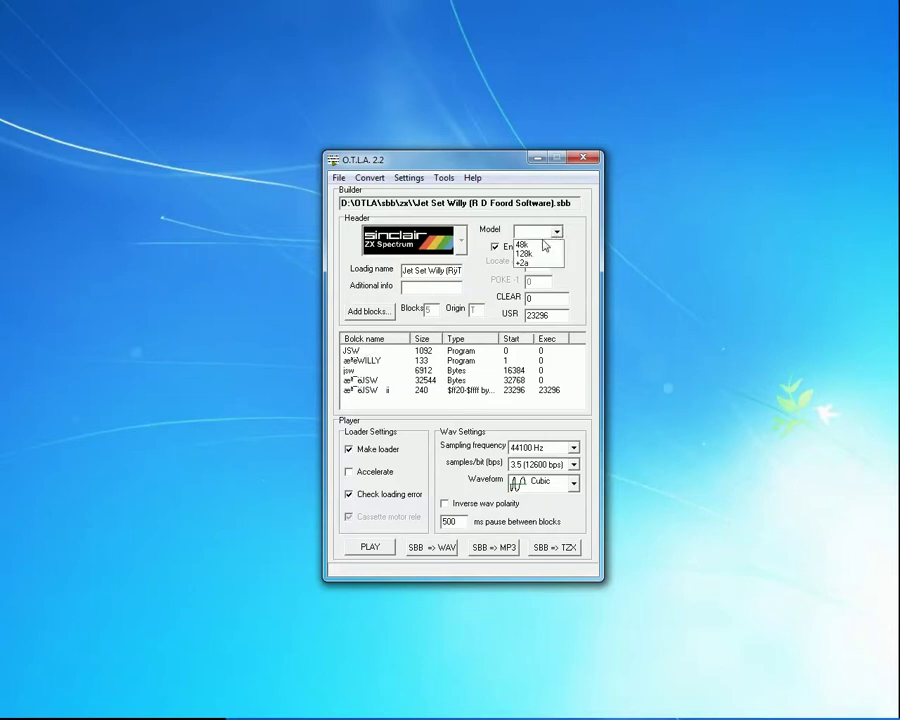
pyautogui.click(535, 244)
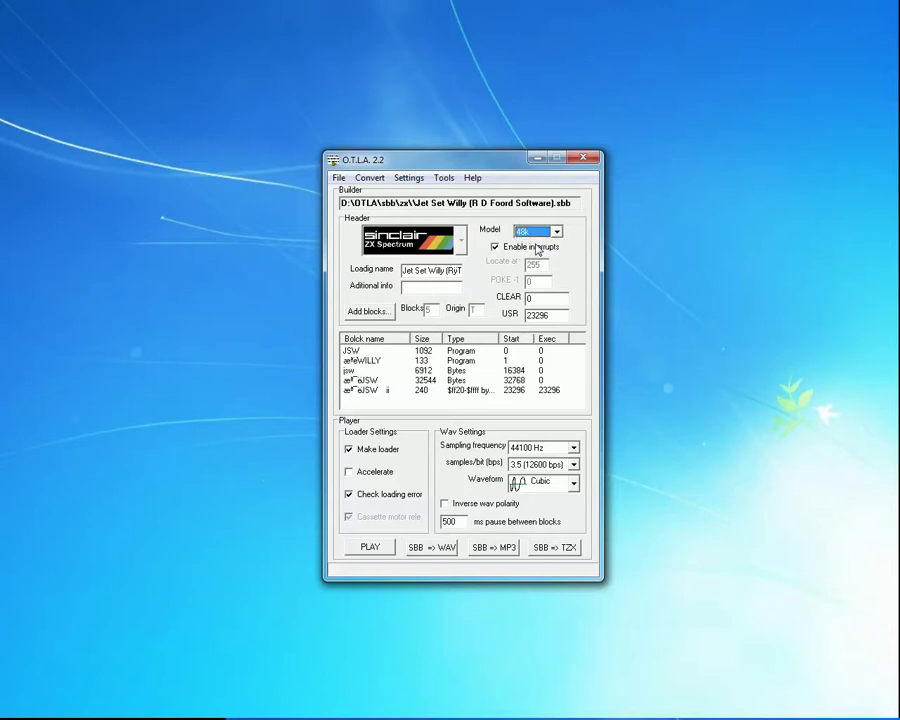
pyautogui.click(352, 474)
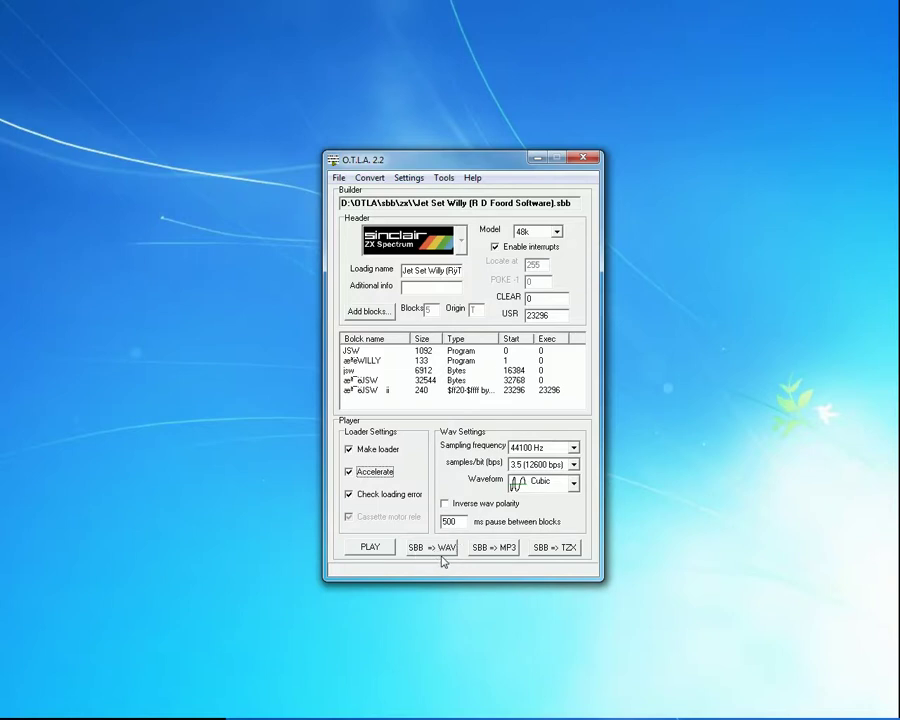
pyautogui.click(436, 548)
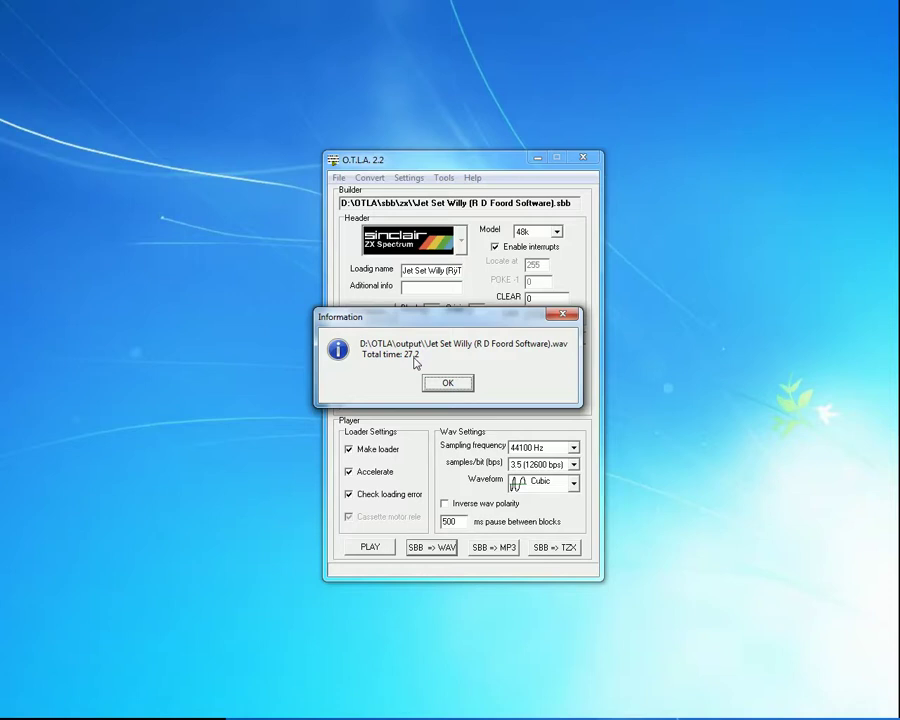
pyautogui.click(444, 385)
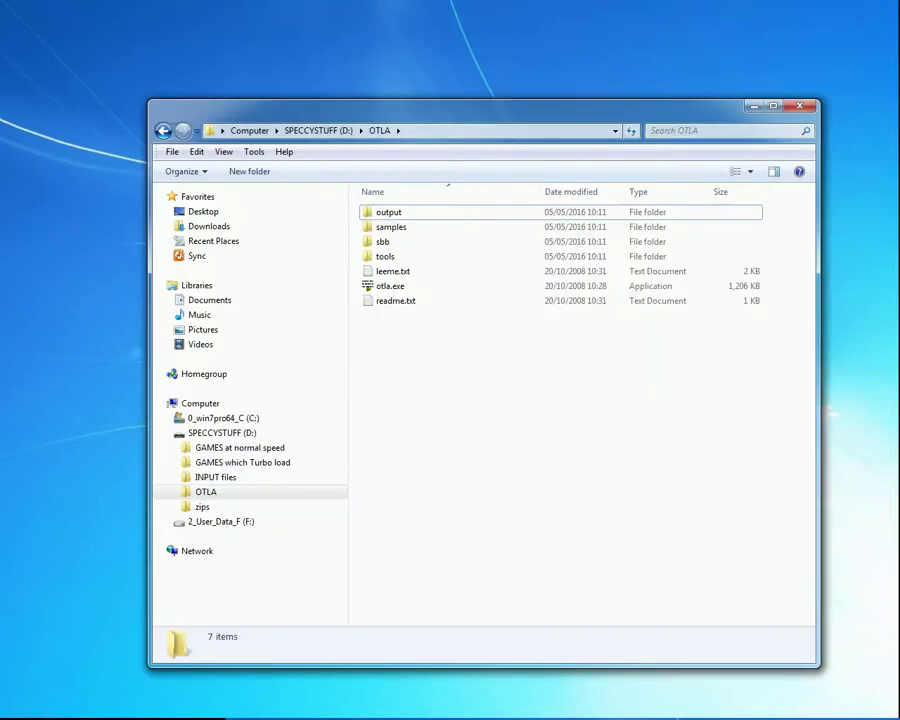
# - Move Jet Set Willy (R D Foord Software).wav from the OTLA output folder into the "GAMES which Turbo load" folder
pyautogui.click(177, 492)
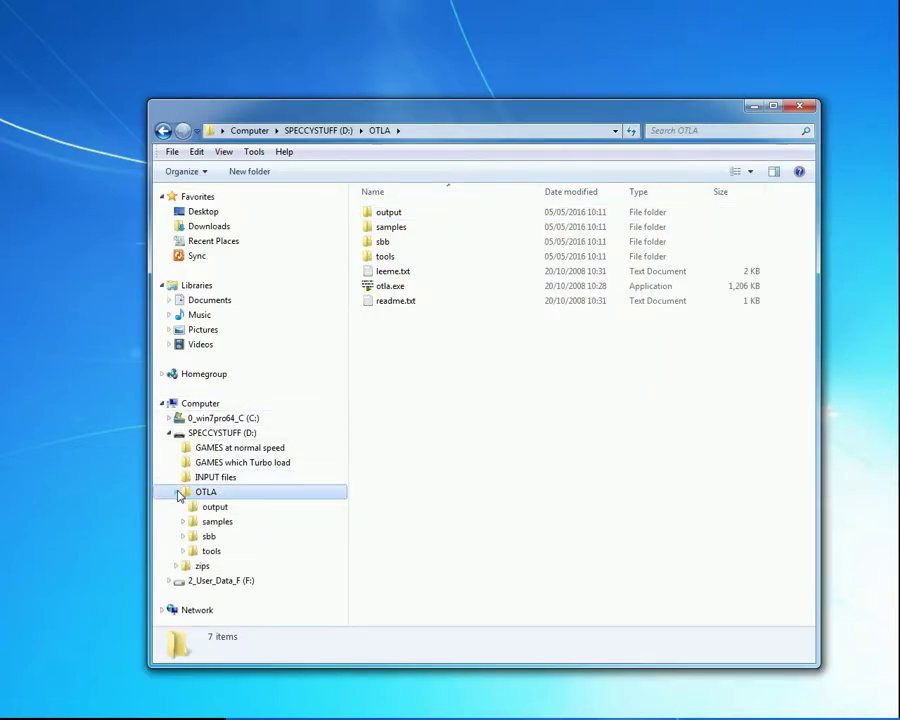
pyautogui.click(207, 508)
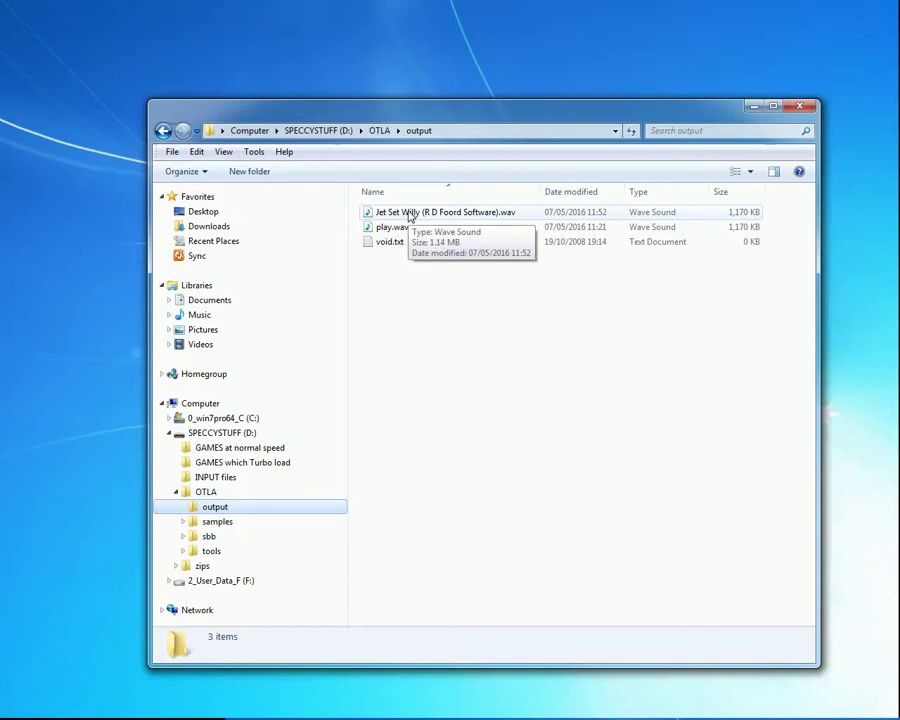
pyautogui.click(409, 217)
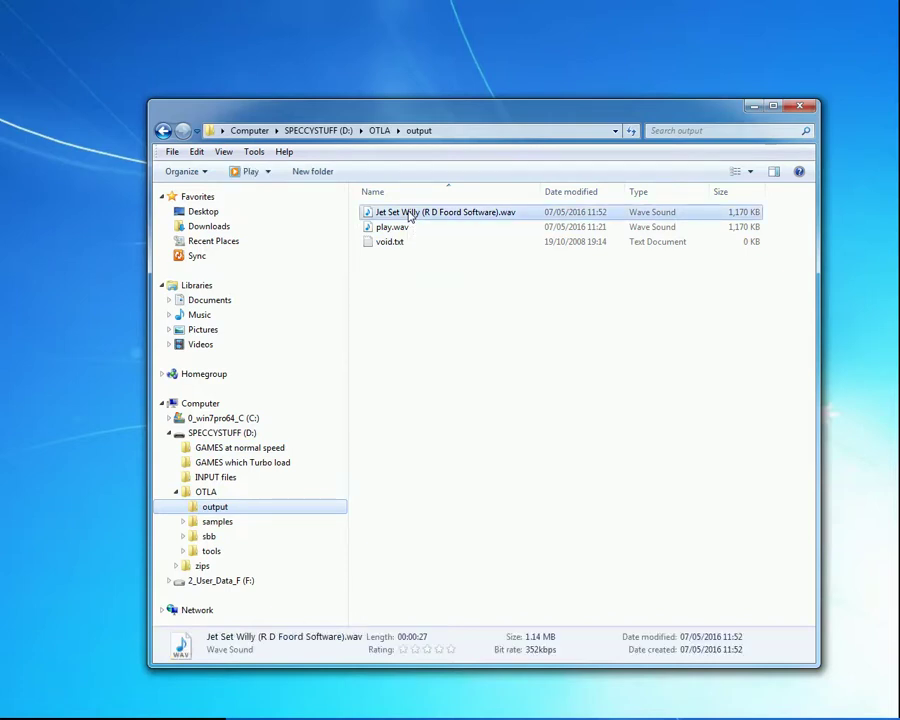
pyautogui.moveTo(409, 217); pyautogui.dragTo(253, 464)
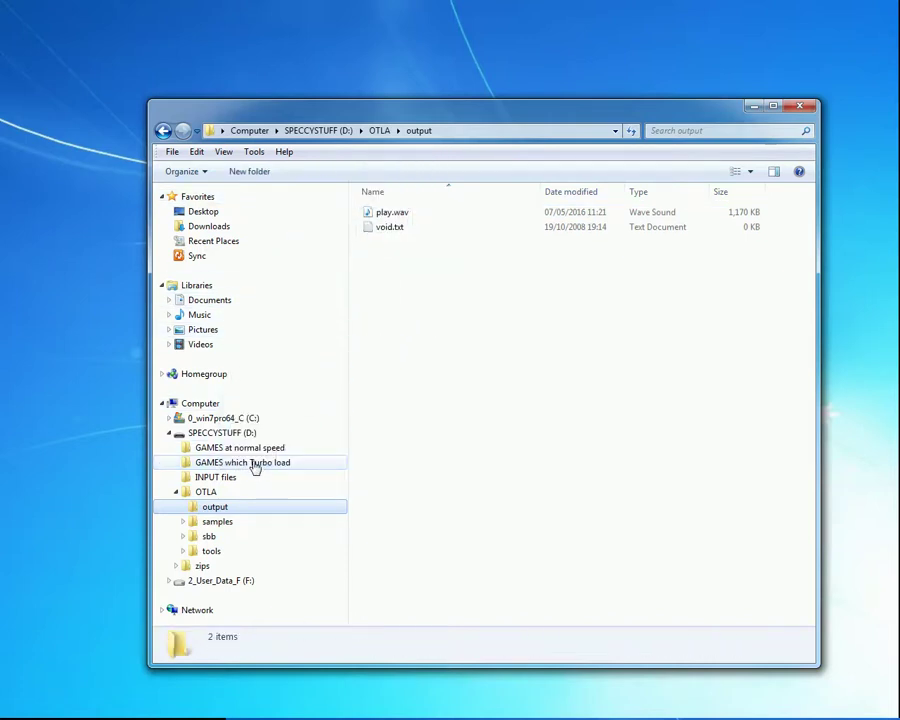
pyautogui.click(176, 492)
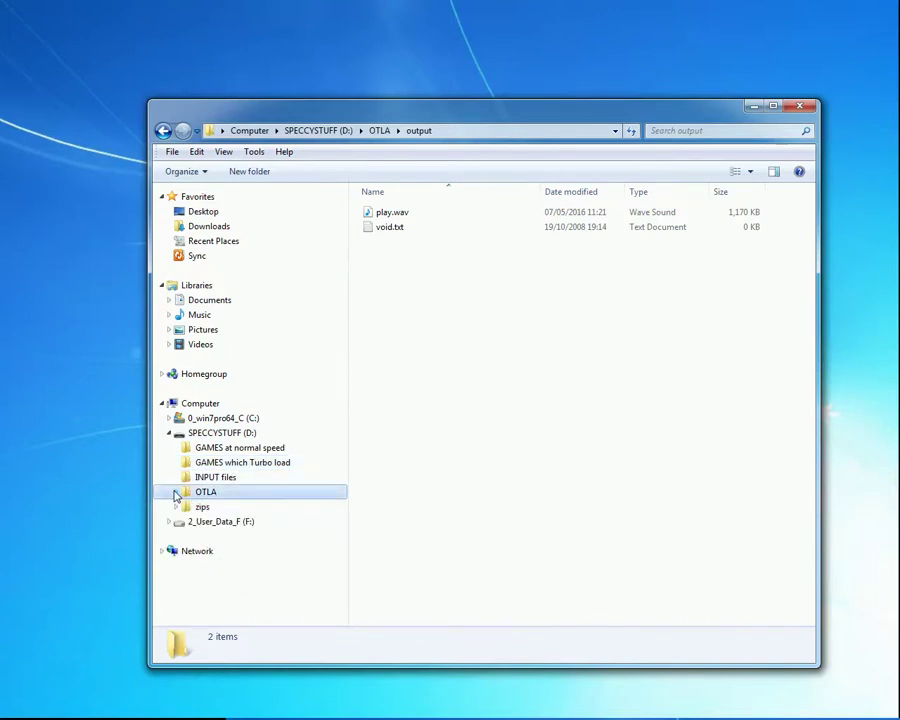
# - Check the contents of the "GAMES which Turbo load" folder on SPECCYSTUFF (D:), and open the OTLA folder
pyautogui.click(169, 434)
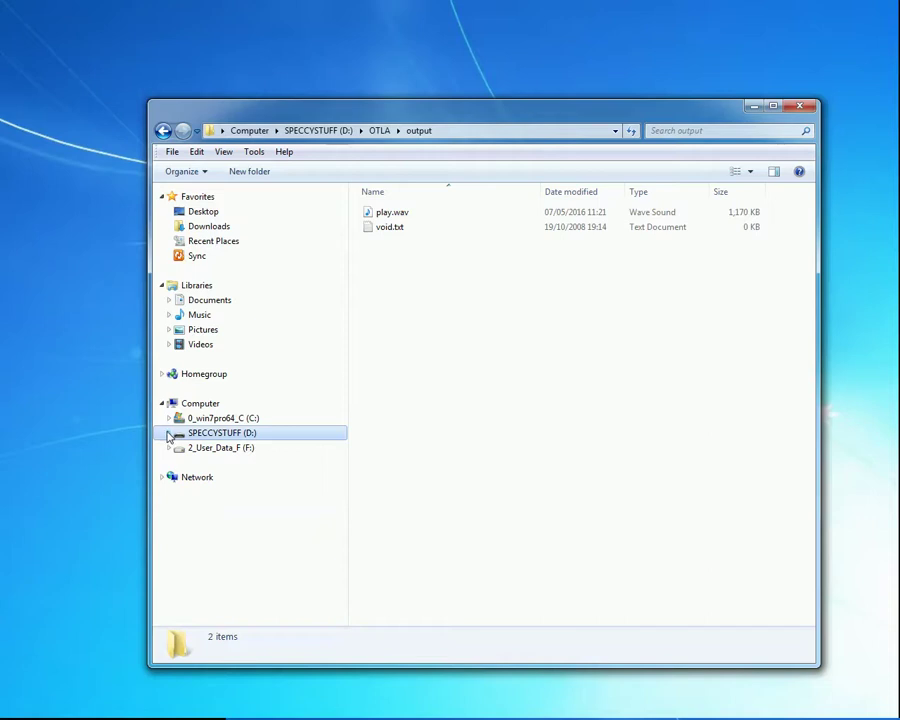
pyautogui.click(169, 434)
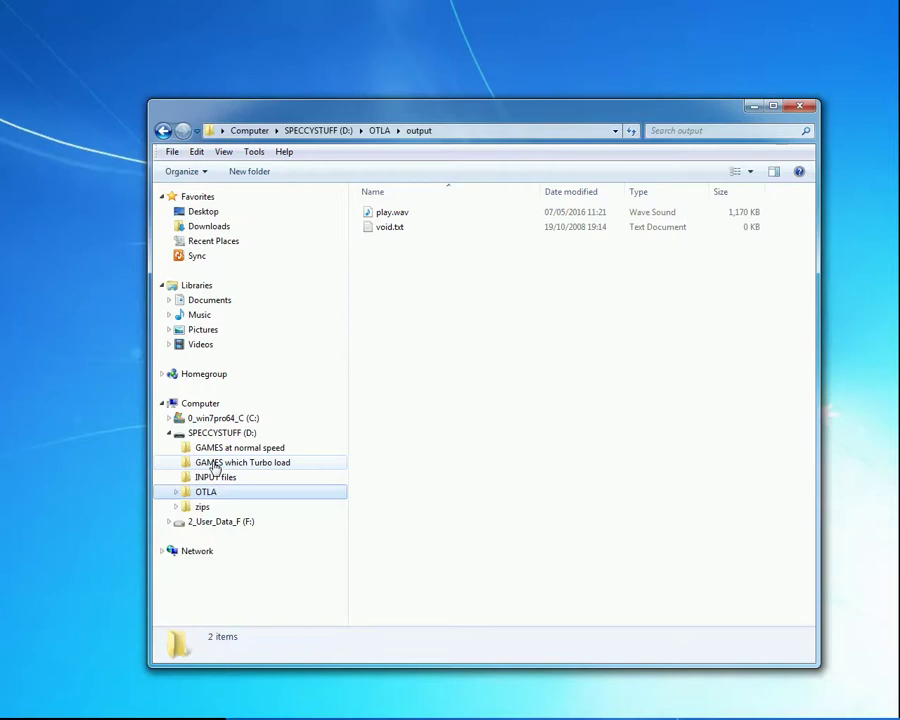
pyautogui.click(214, 465)
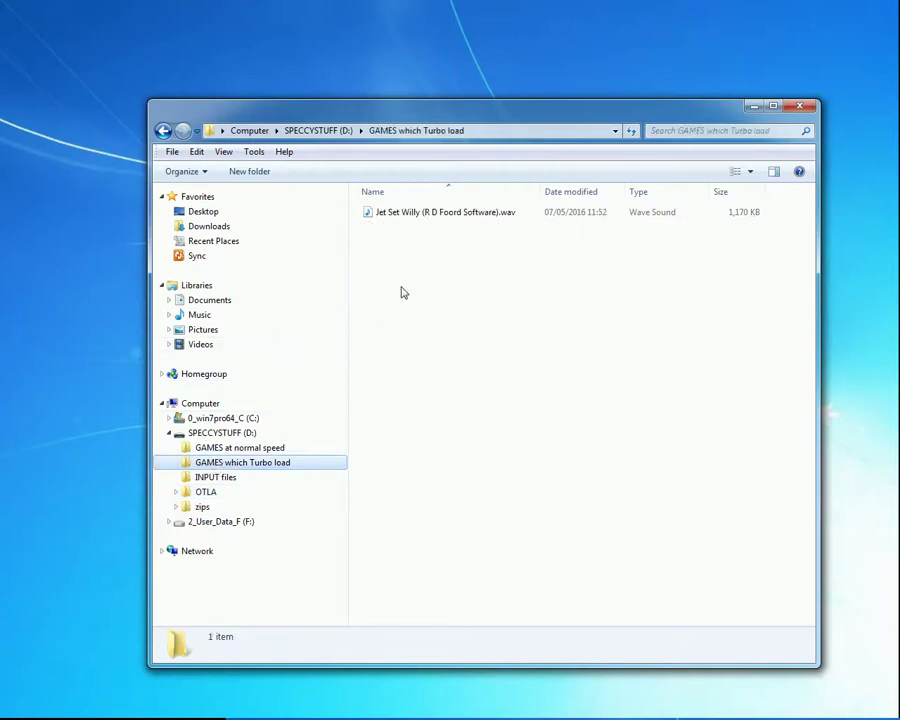
pyautogui.click(203, 493)
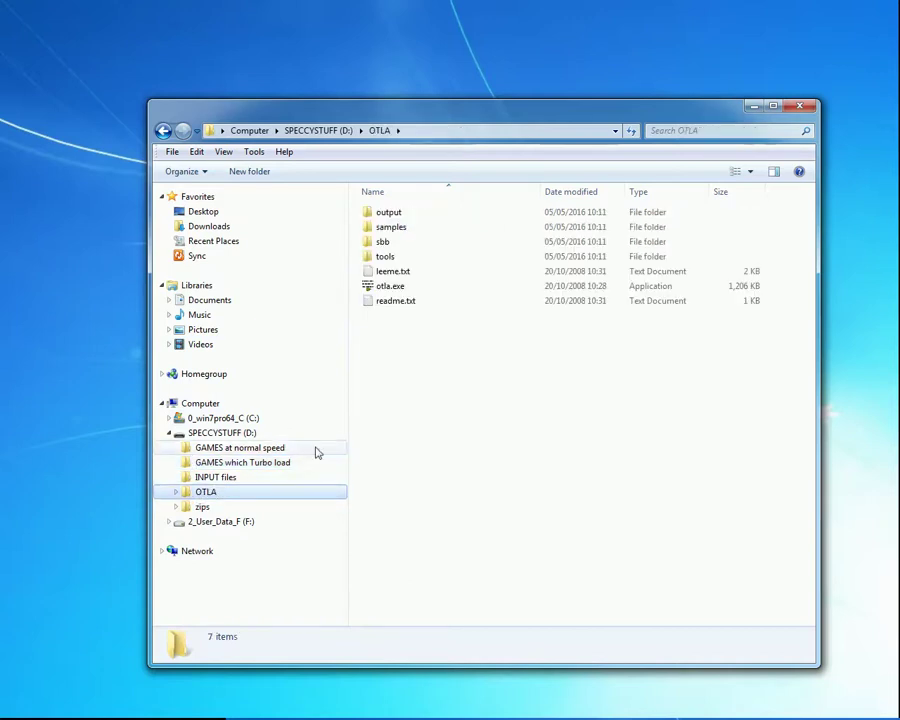
# - Minimise the folder window to return to OTLA, play the Jet Set Willy SBB directly as loading audio, and close OTLA
pyautogui.click(756, 108)
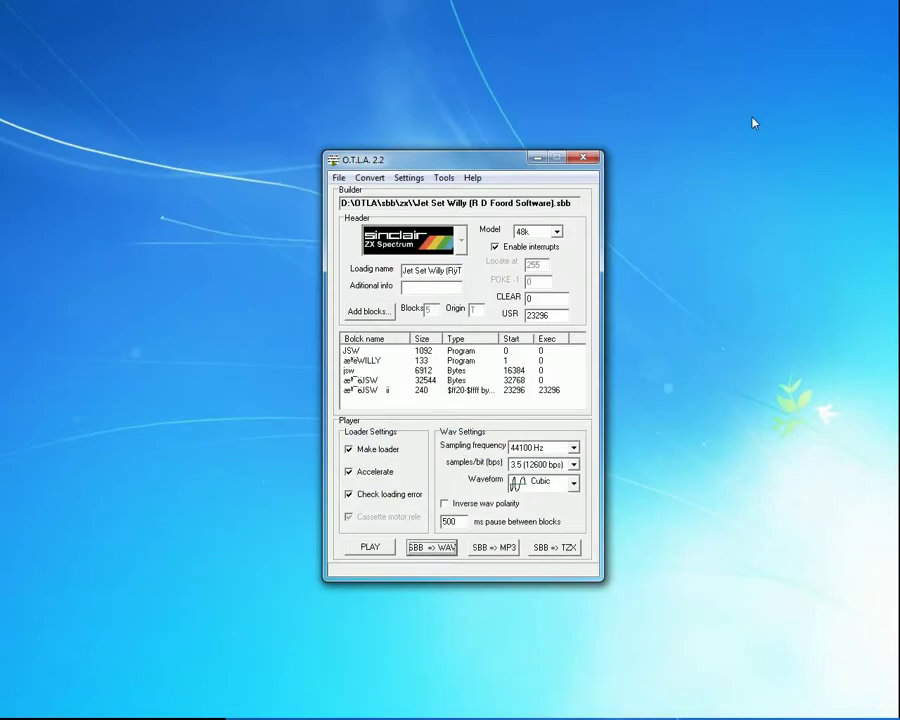
pyautogui.click(370, 548)
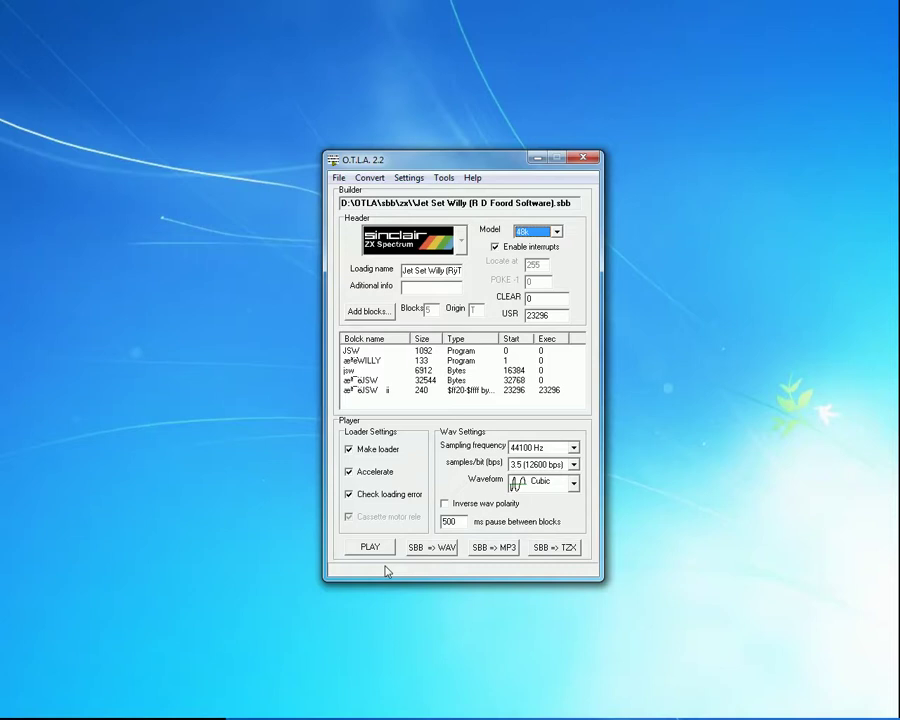
pyautogui.click(585, 159)
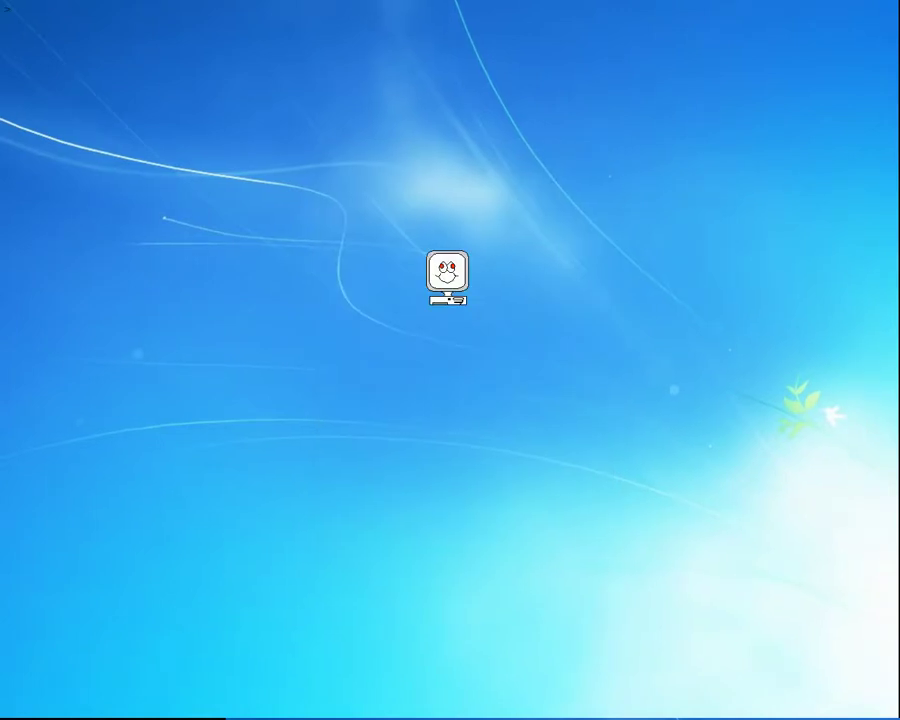